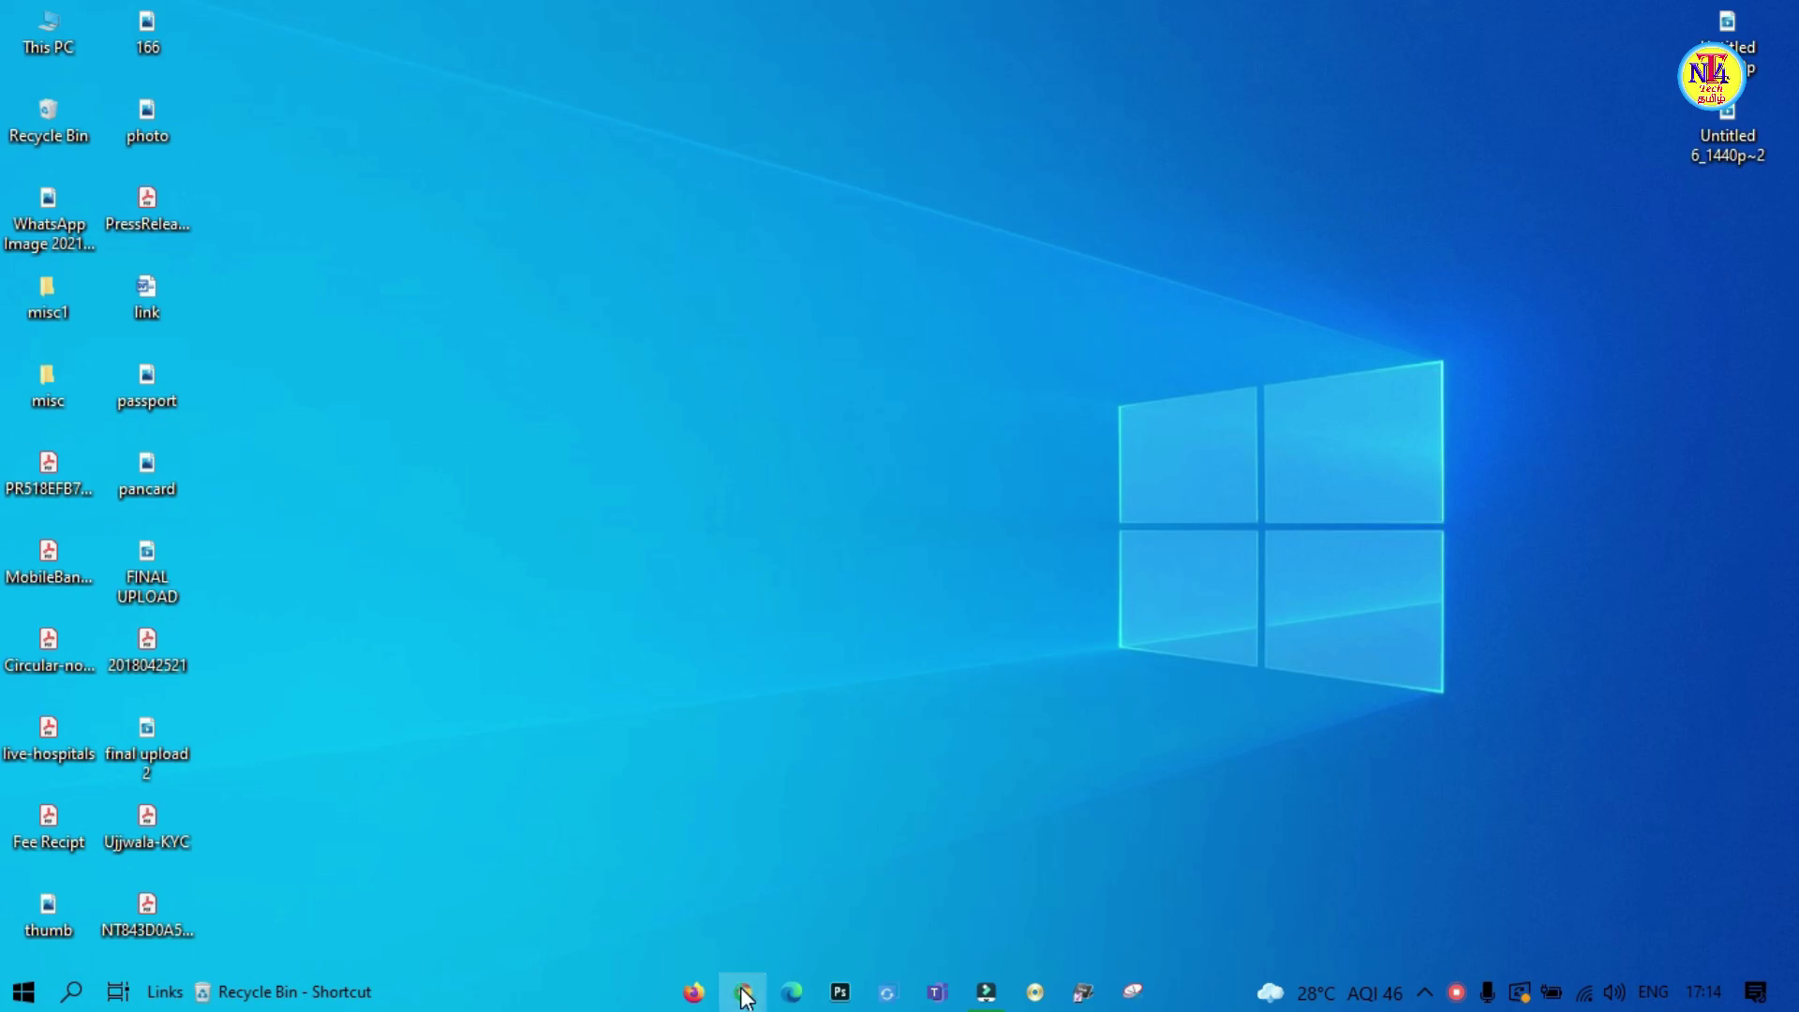
- Search Google for NVSP in Chrome and open the National Voters' Services Portal result
left_click(741, 990)
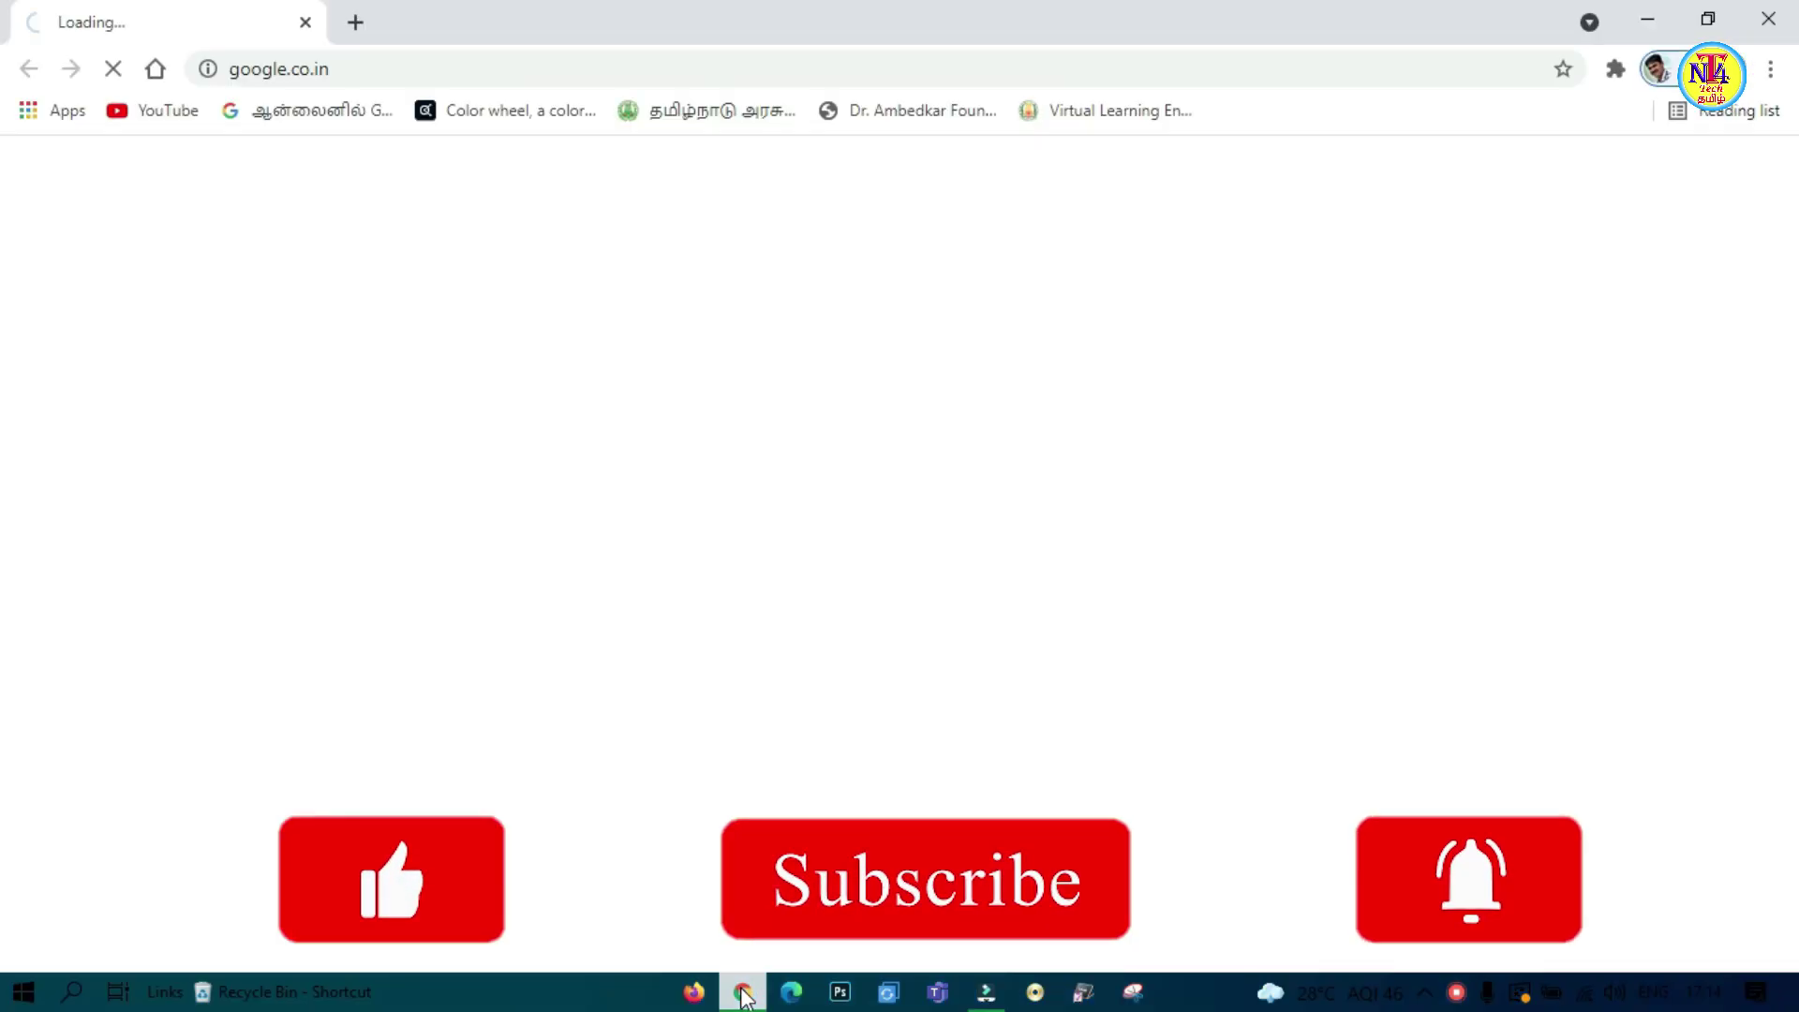
left_click(728, 393)
type("NVSP")
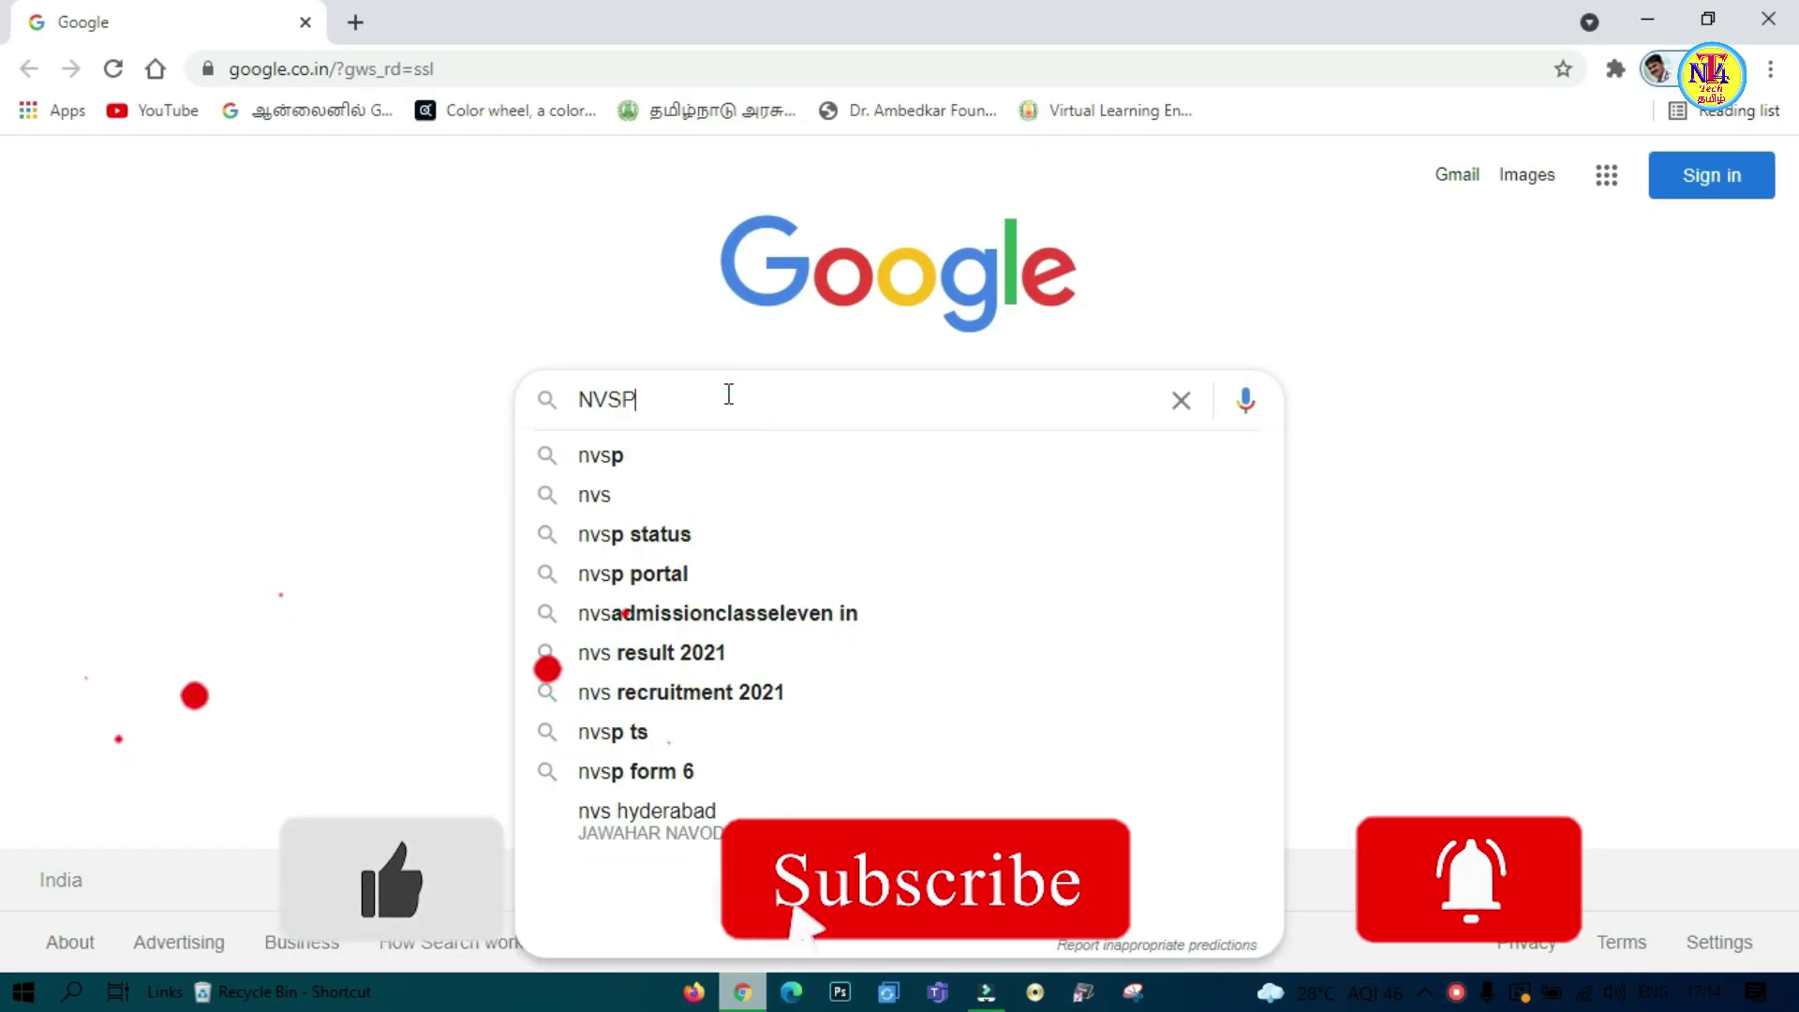
key("Return")
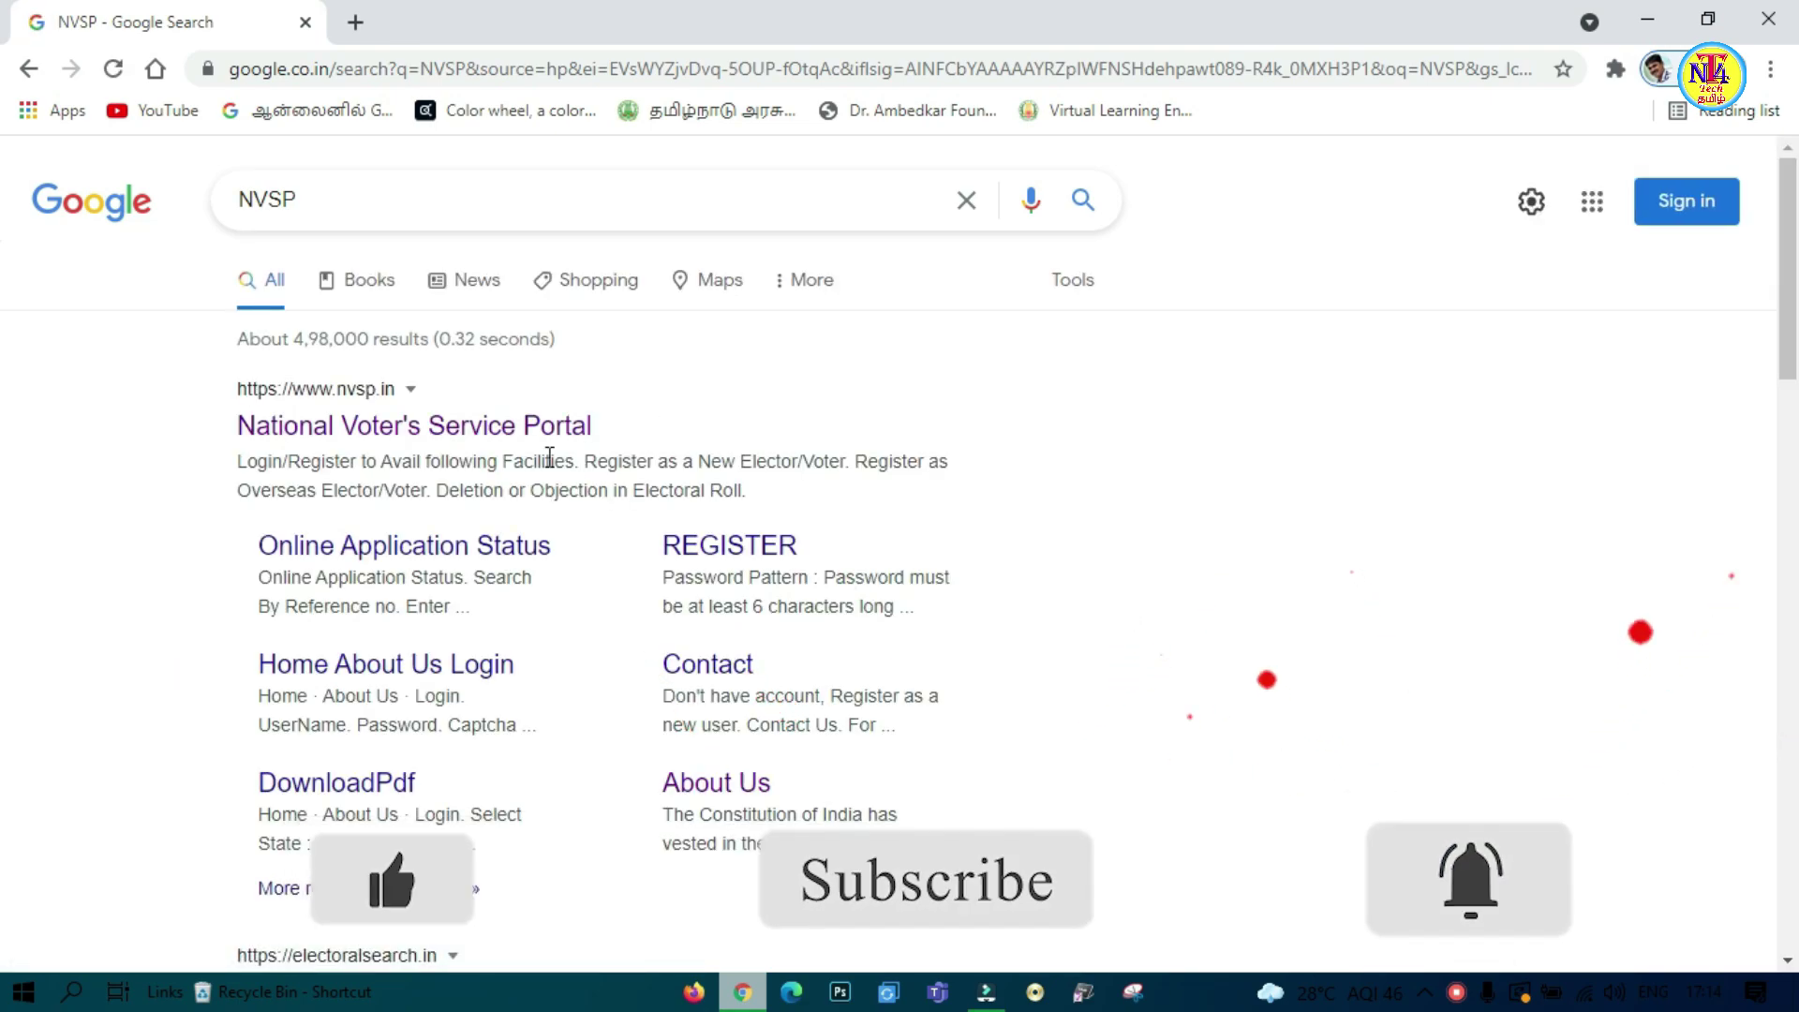
left_click(366, 433)
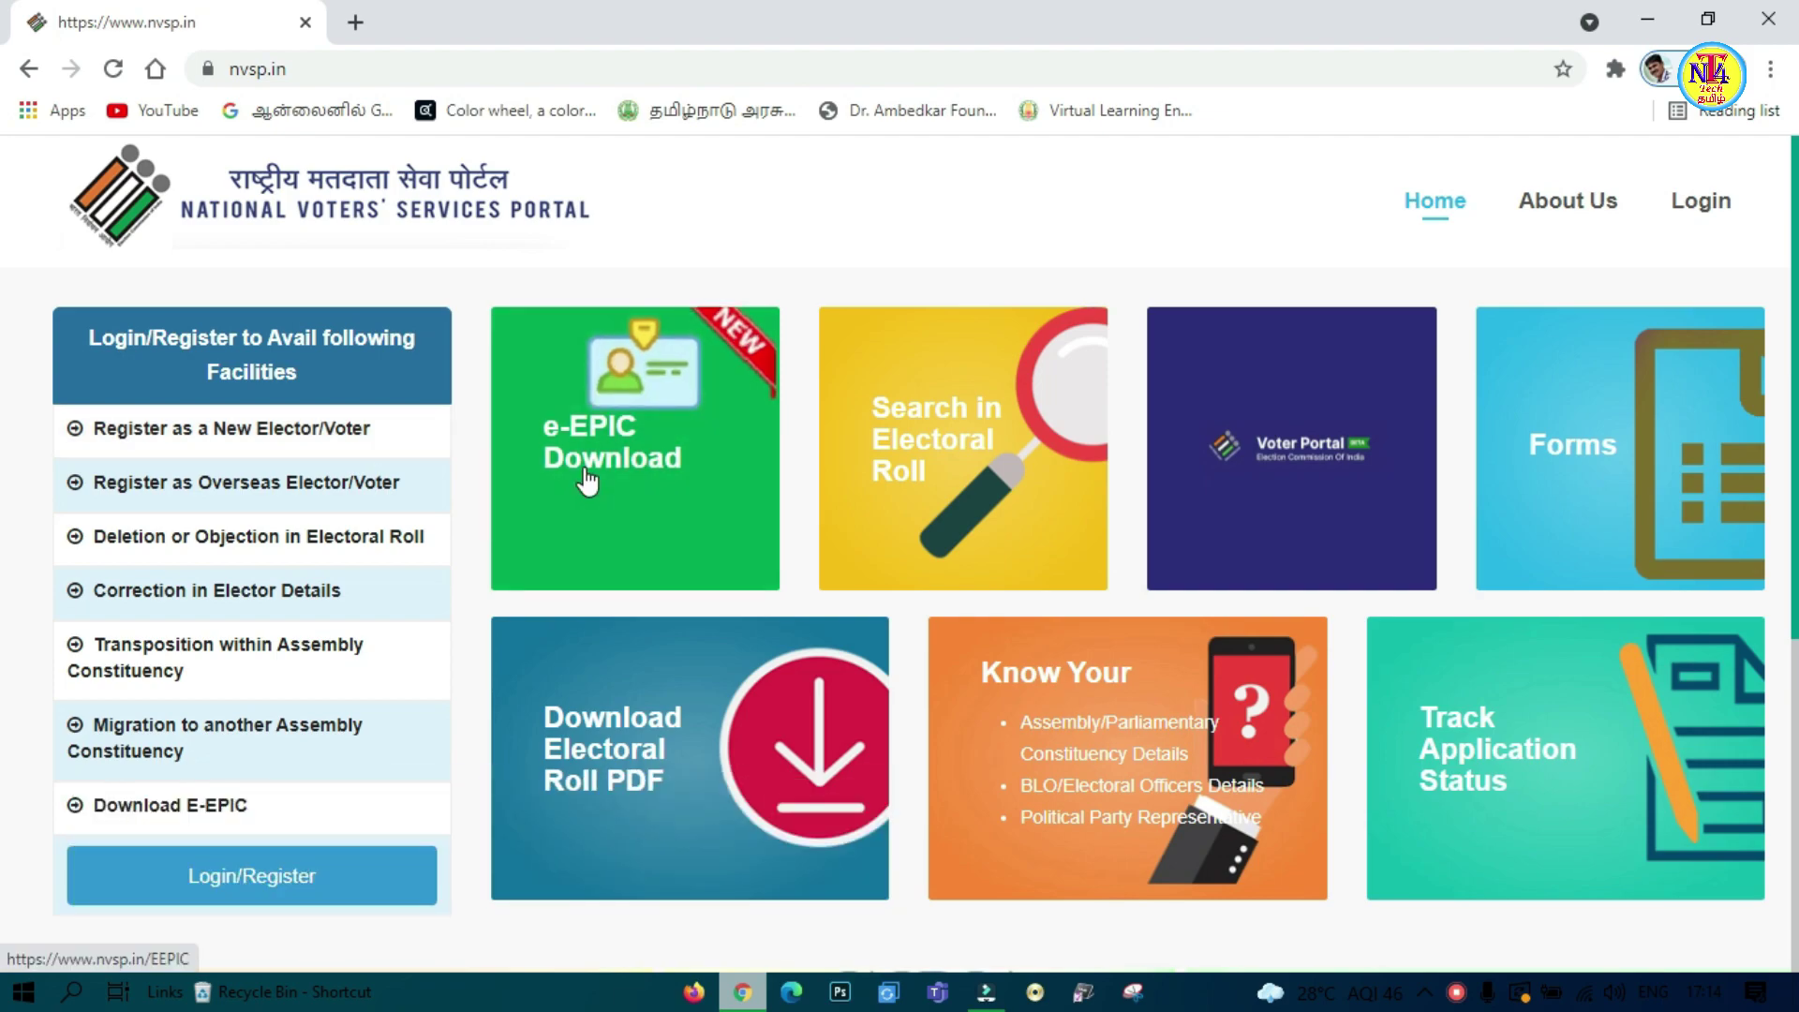
- Open the Voter Portal from the NVSP home page in a new tab
left_click(1304, 465)
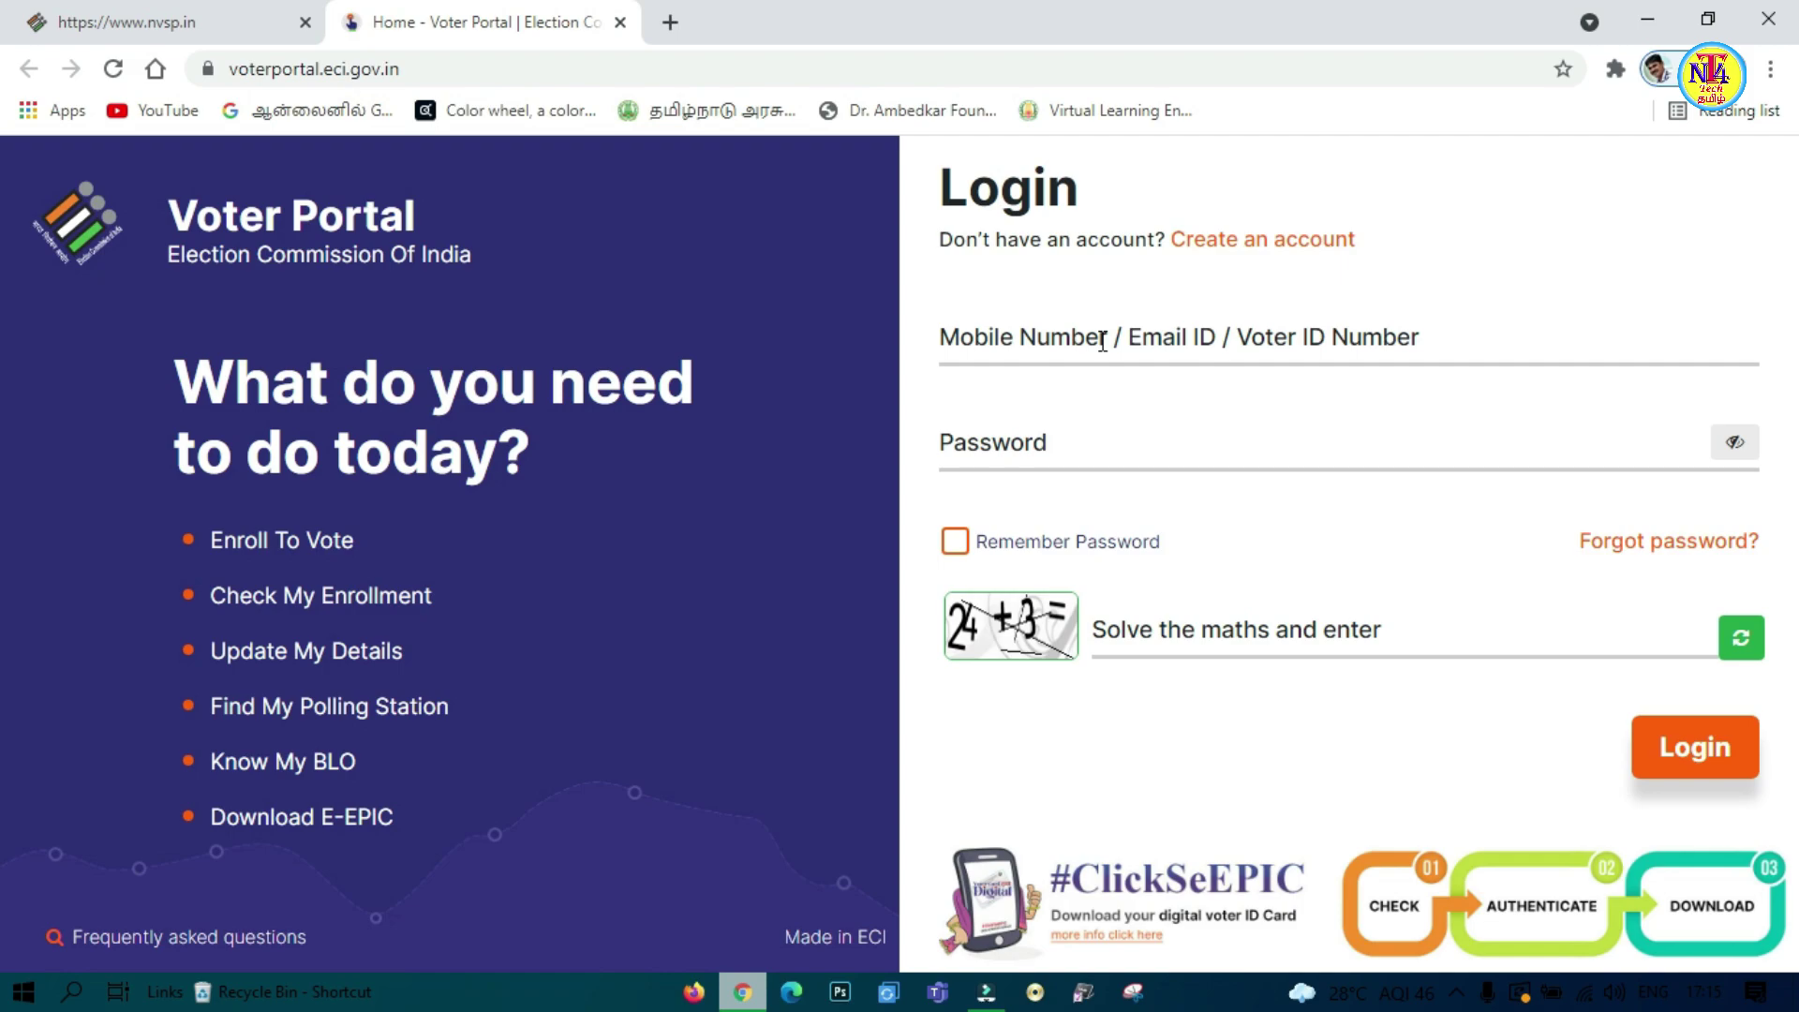
- Create a Voter Portal account with a mobile number and verify it using the 6-digit OTP
left_click(1245, 245)
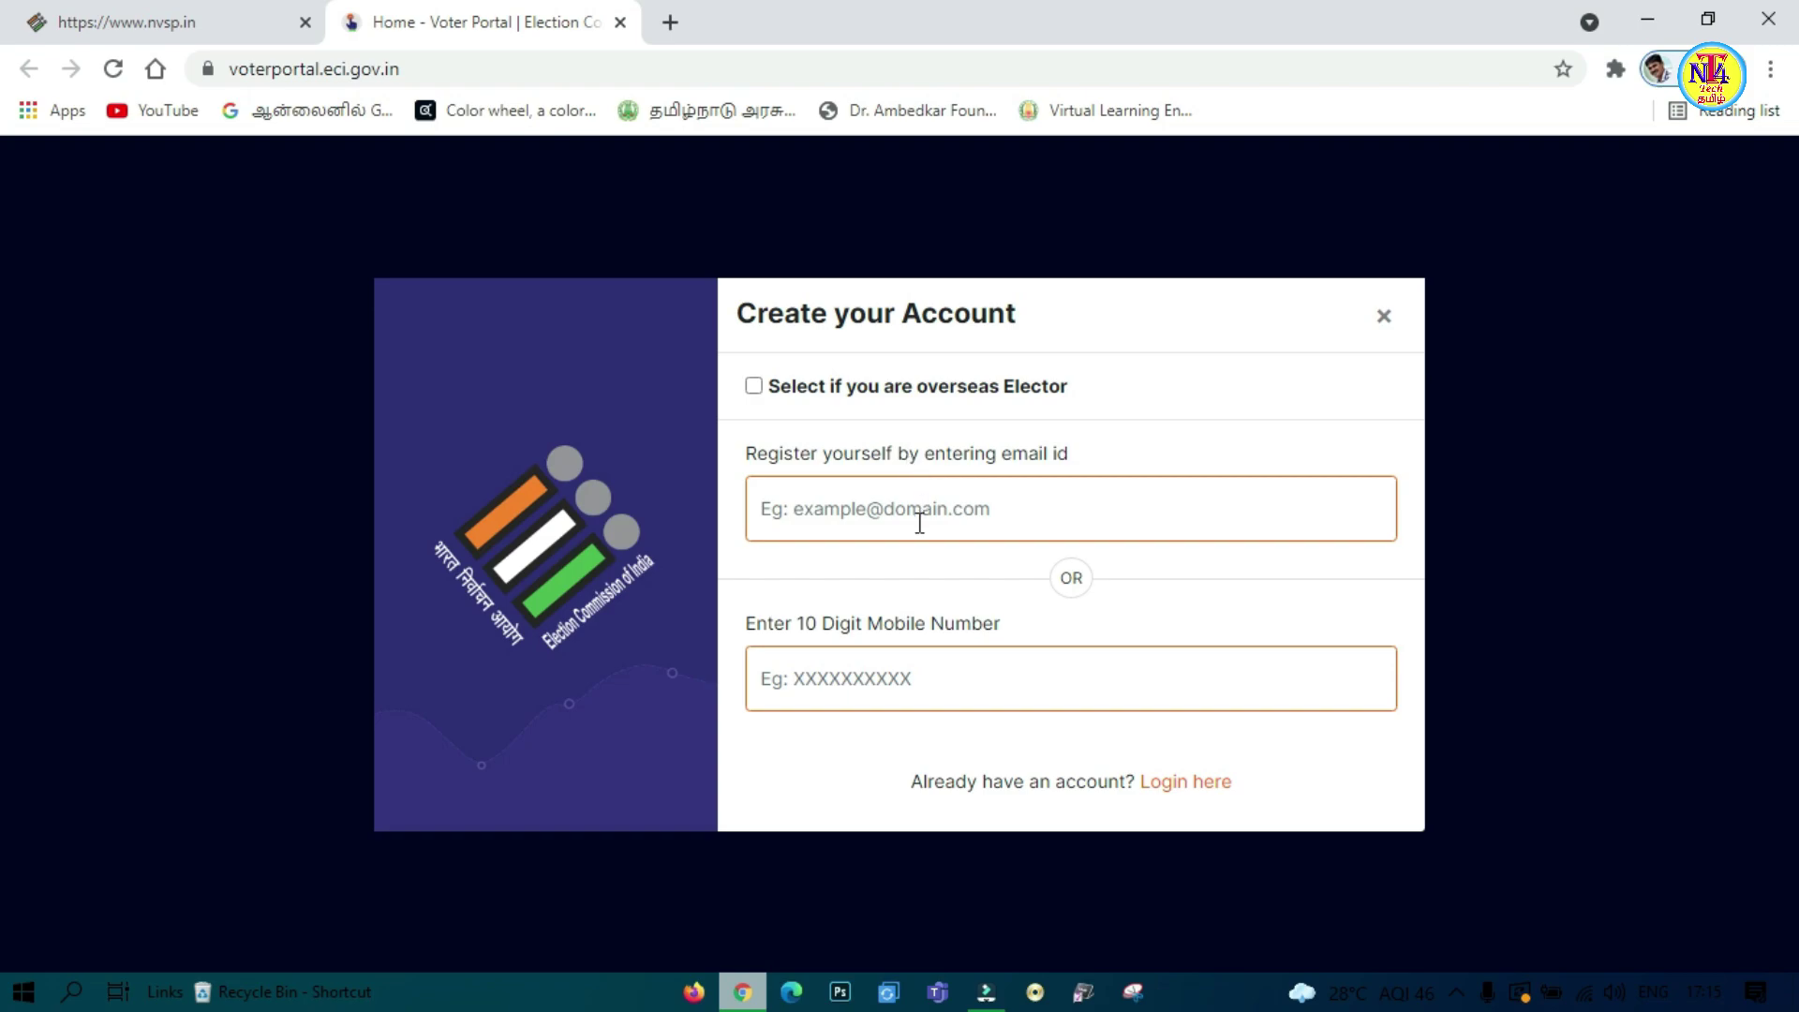
left_click(888, 678)
type("9****")
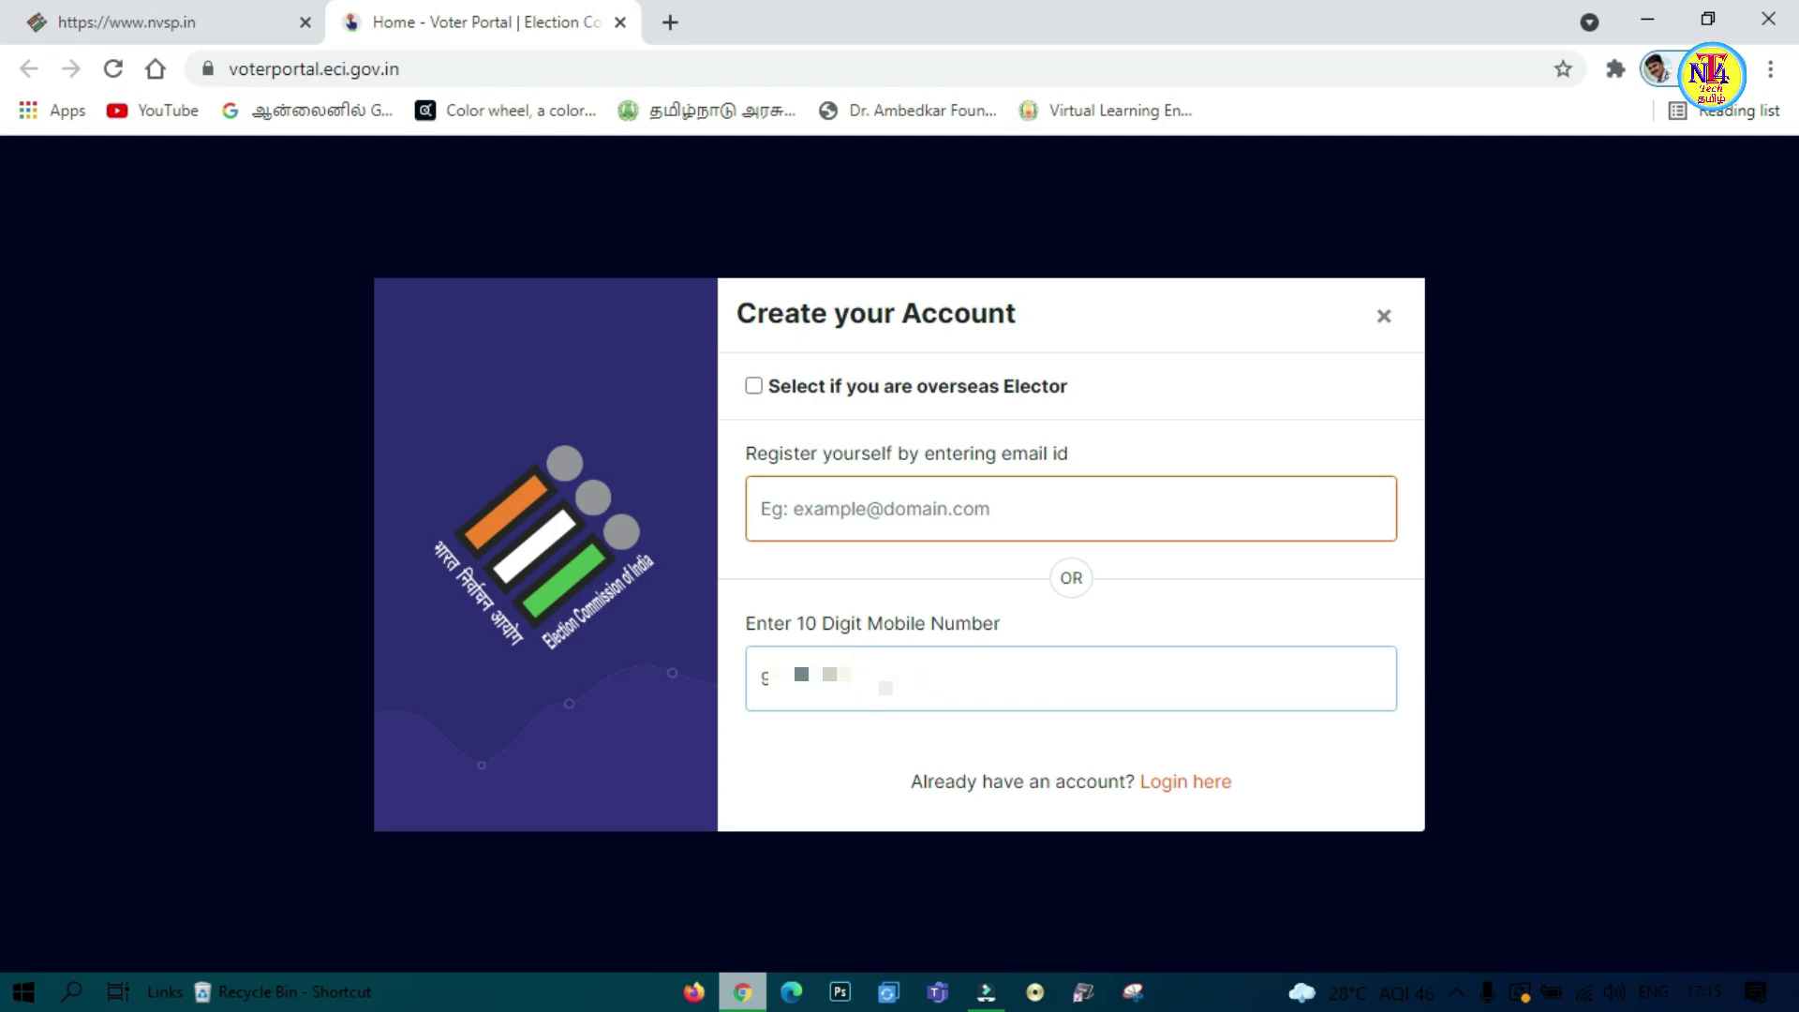
type("*")
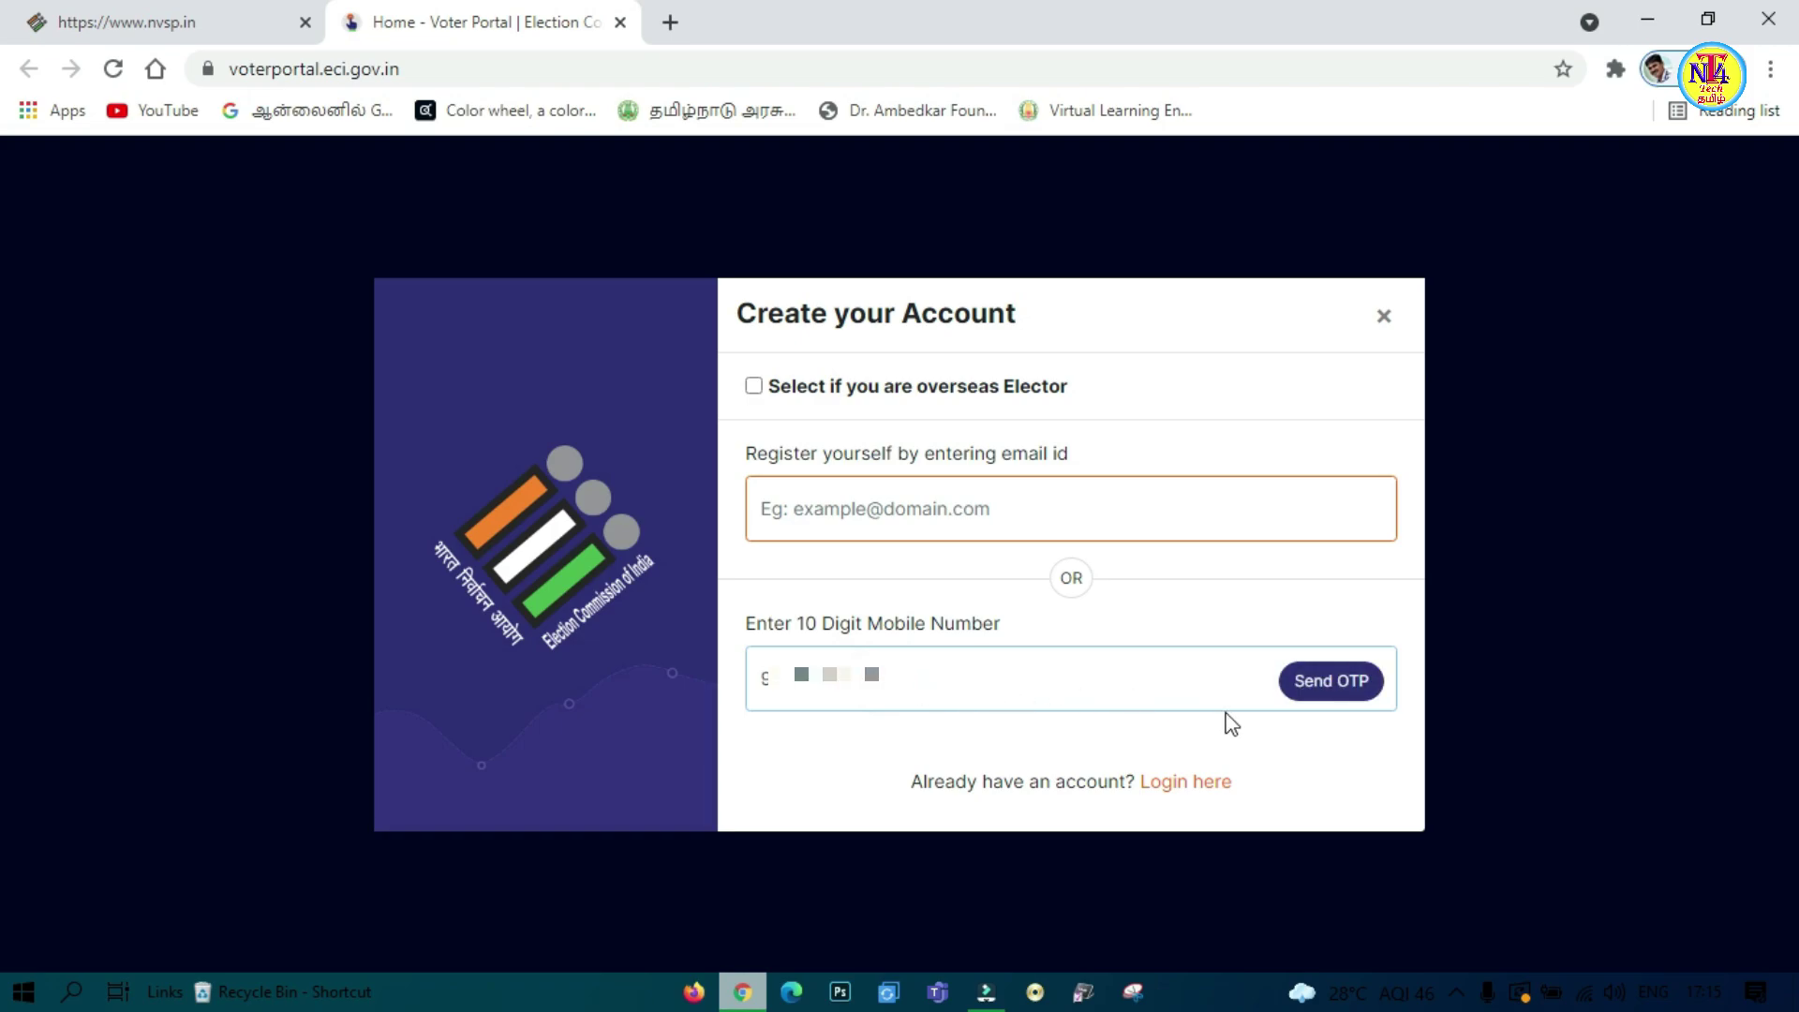
left_click(1329, 682)
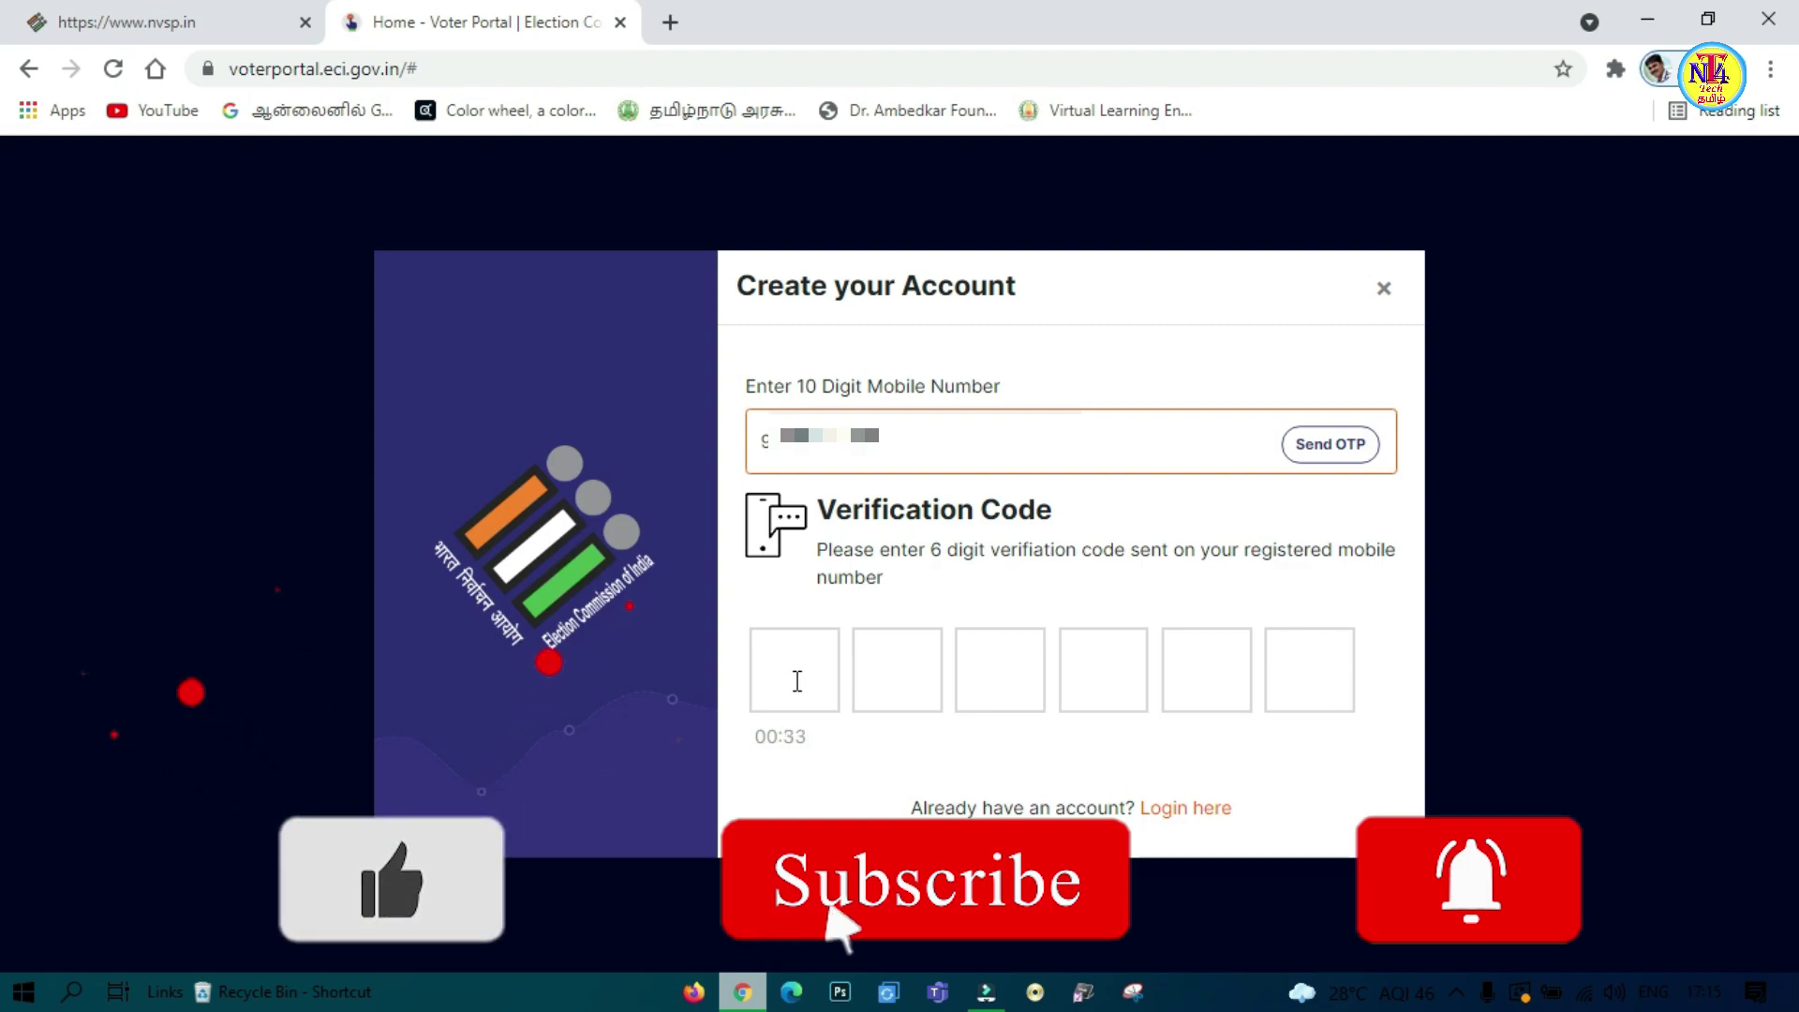
left_click(796, 681)
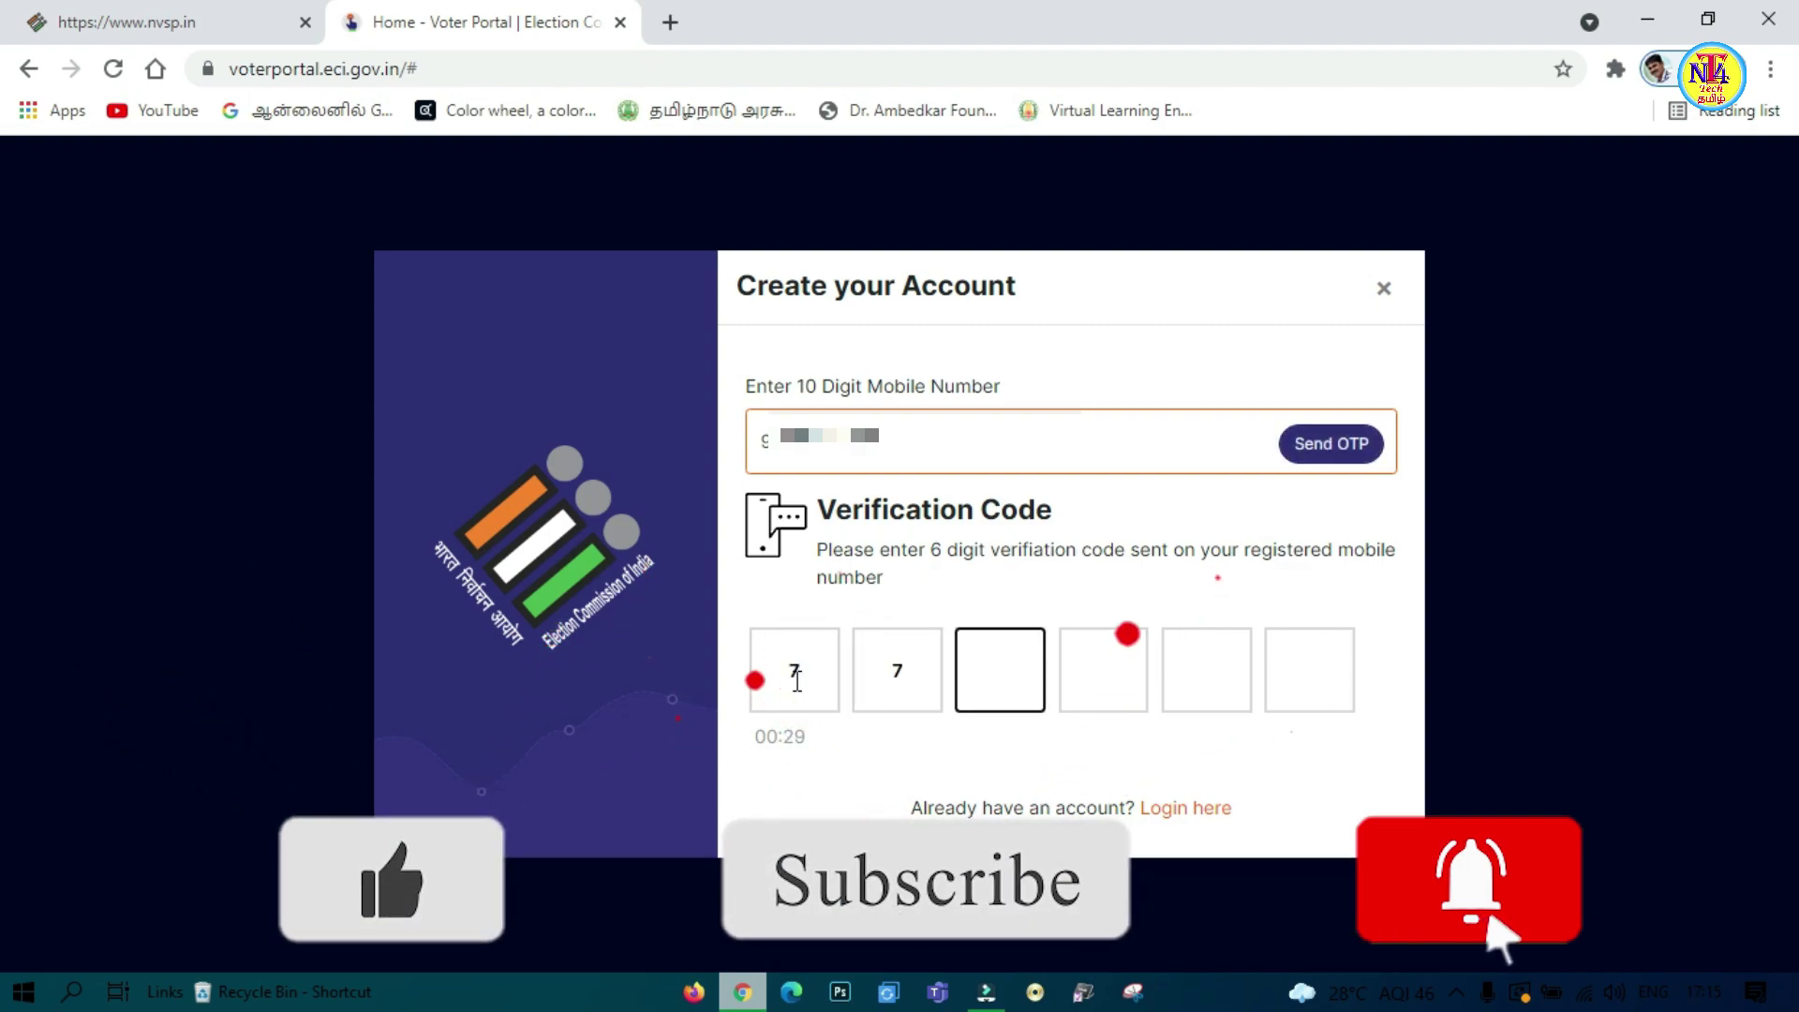
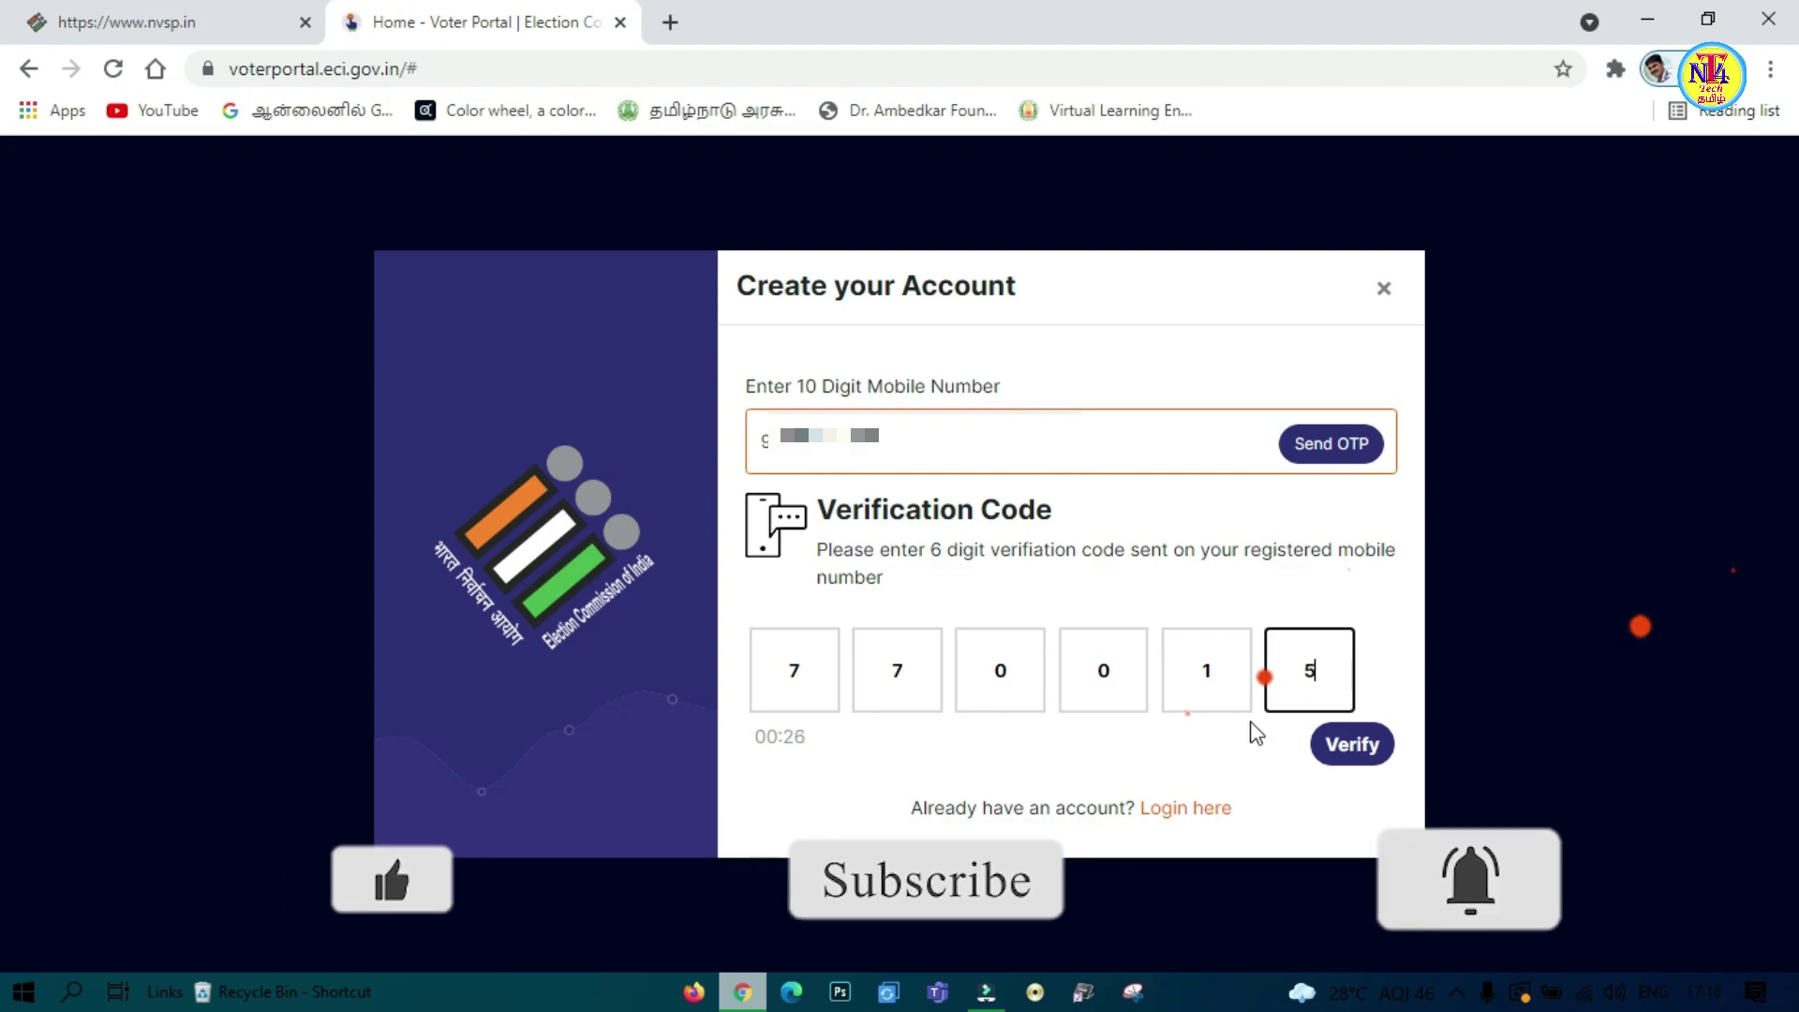
left_click(1335, 750)
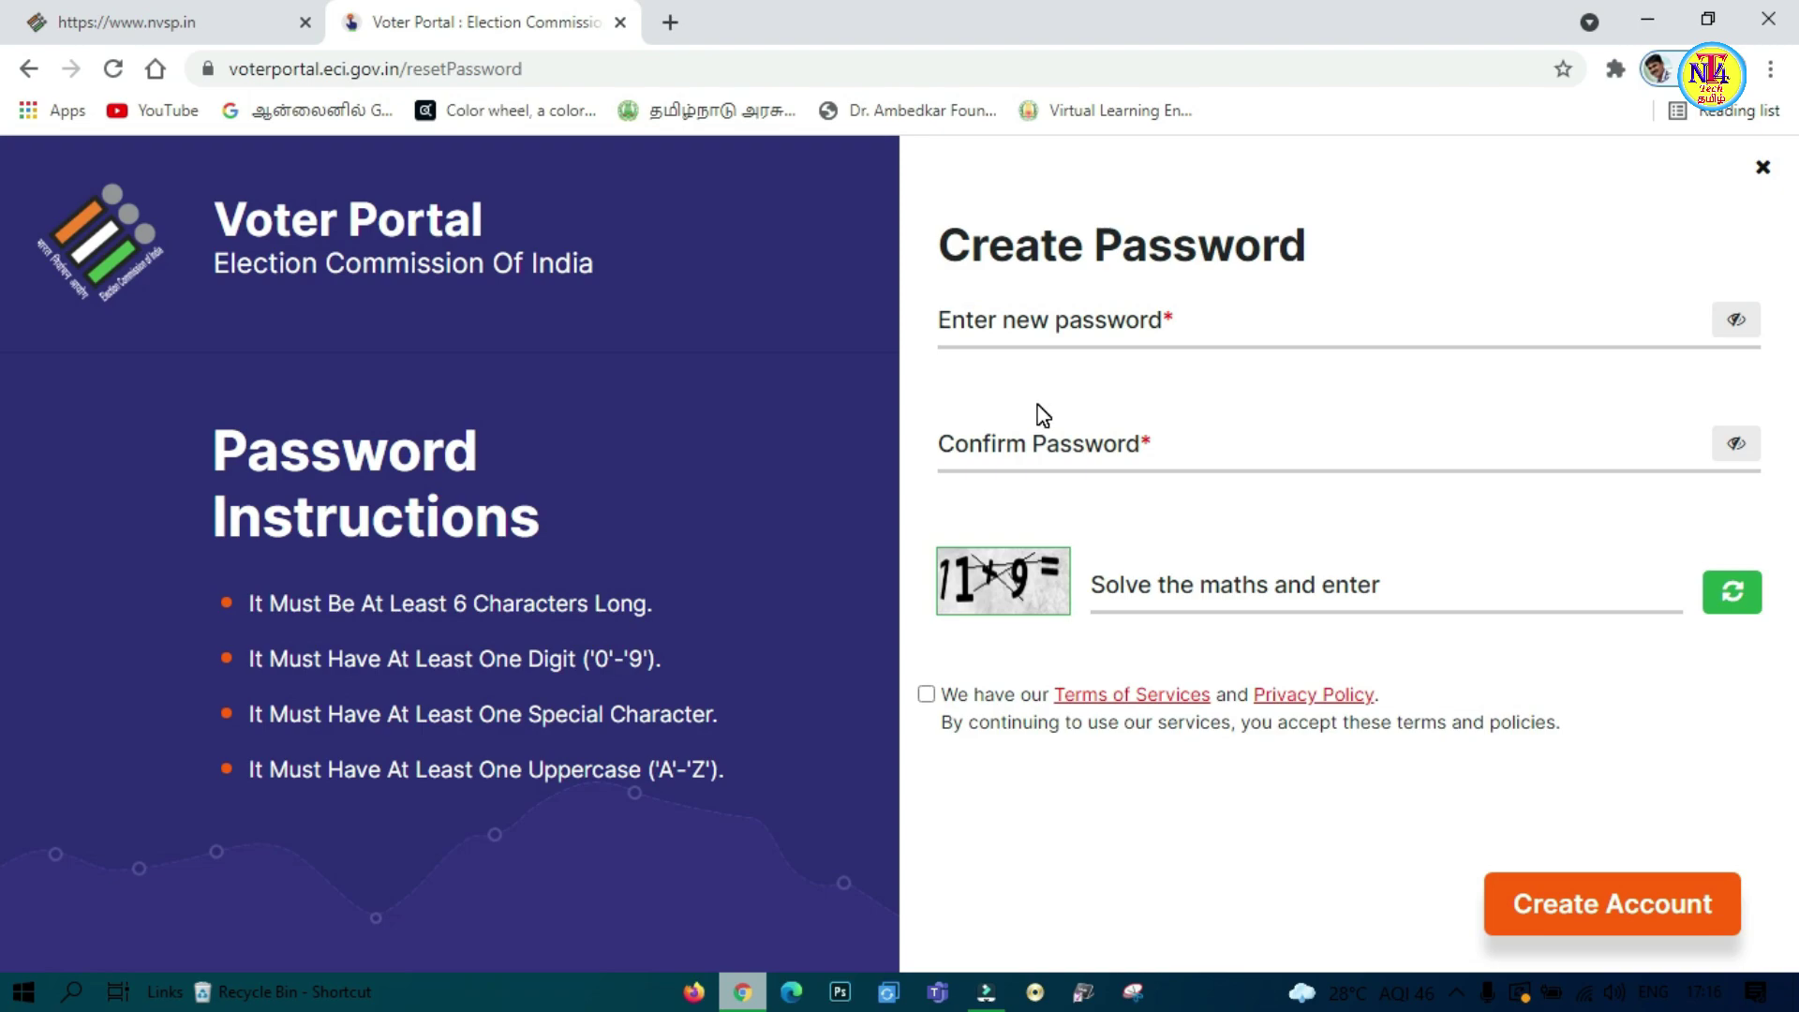
- Set and confirm the password, answer the captcha with 20, accept the terms and create the account
left_click(1094, 328)
type("a")
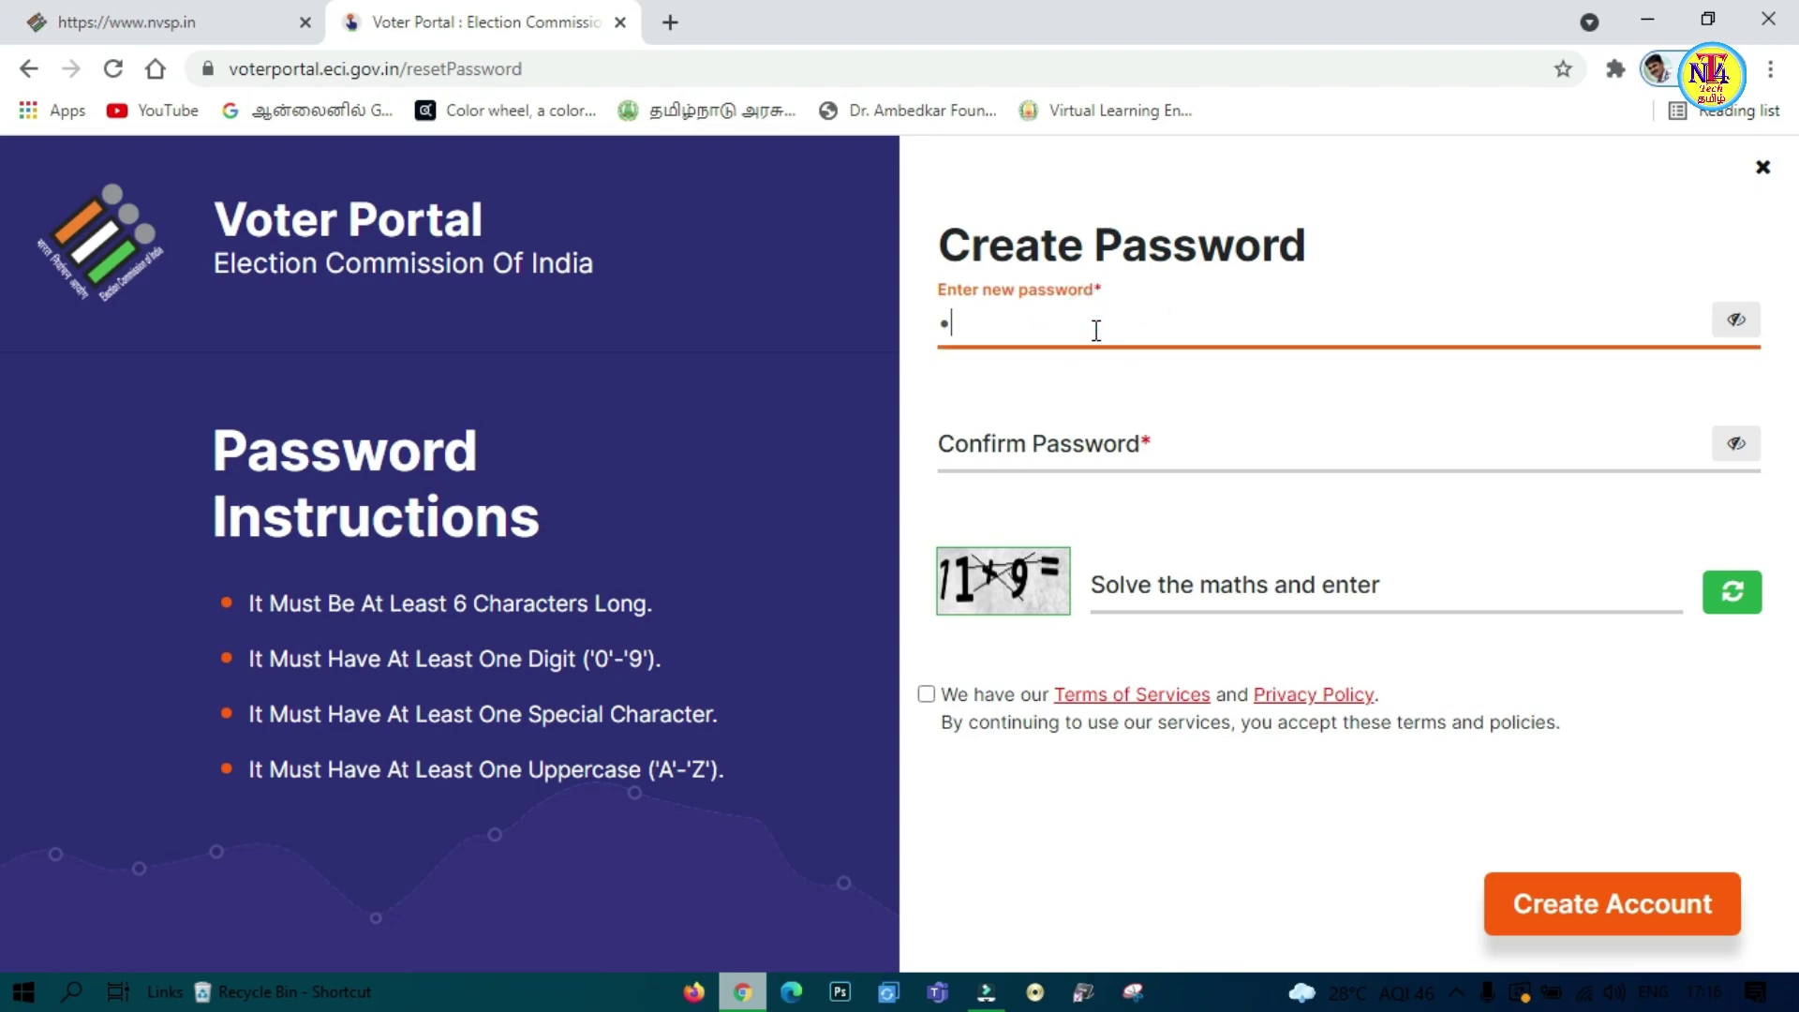
type("•••••••••")
left_click(1054, 451)
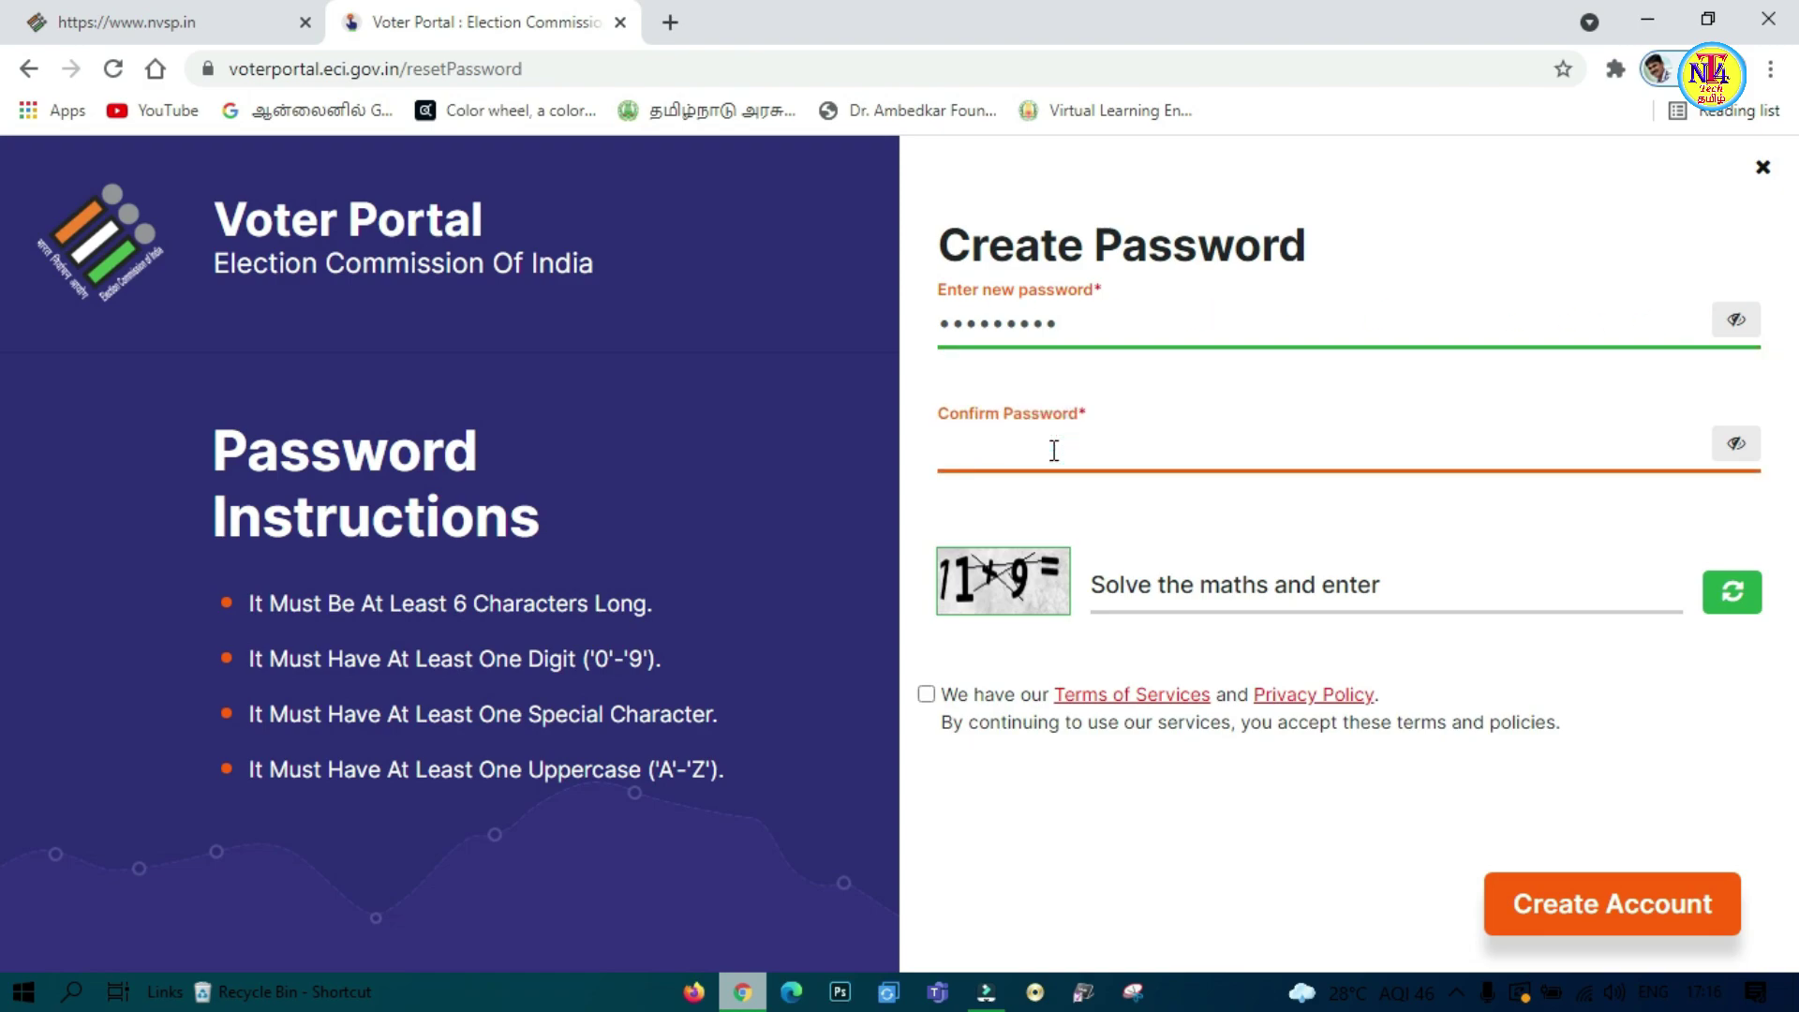
type("•••••••")
left_click(1142, 589)
type("20")
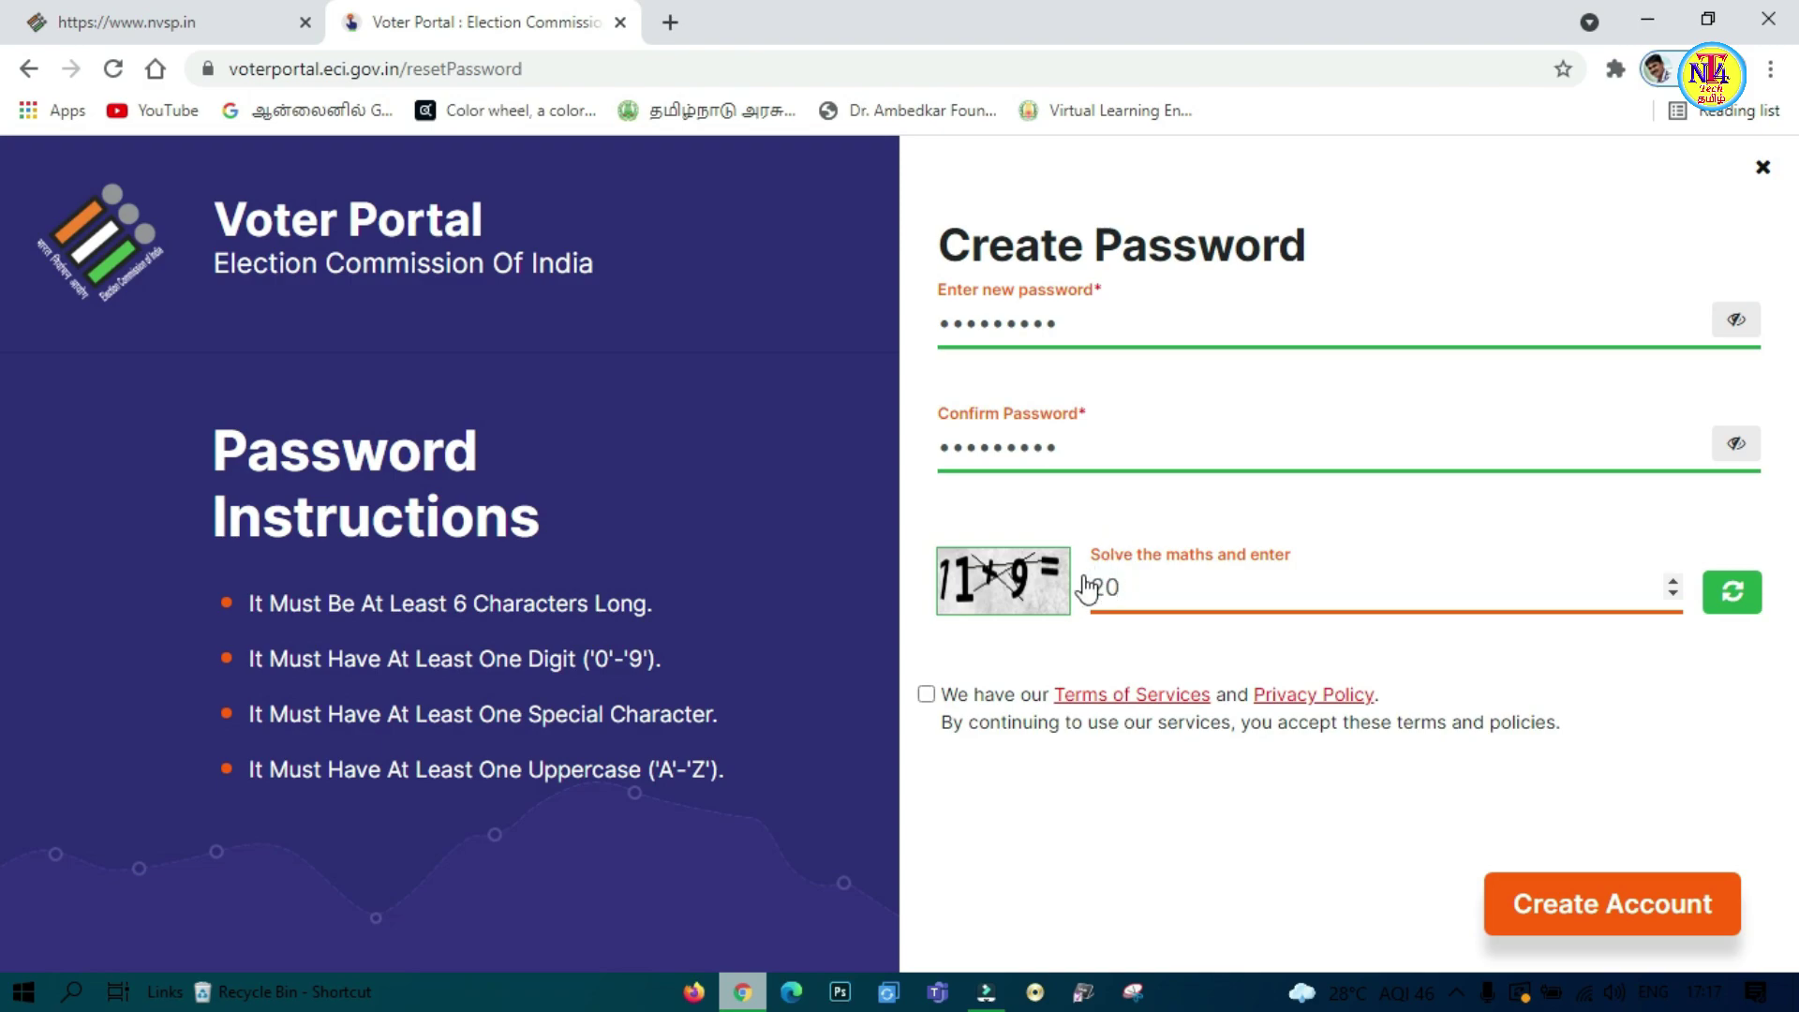
left_click(927, 697)
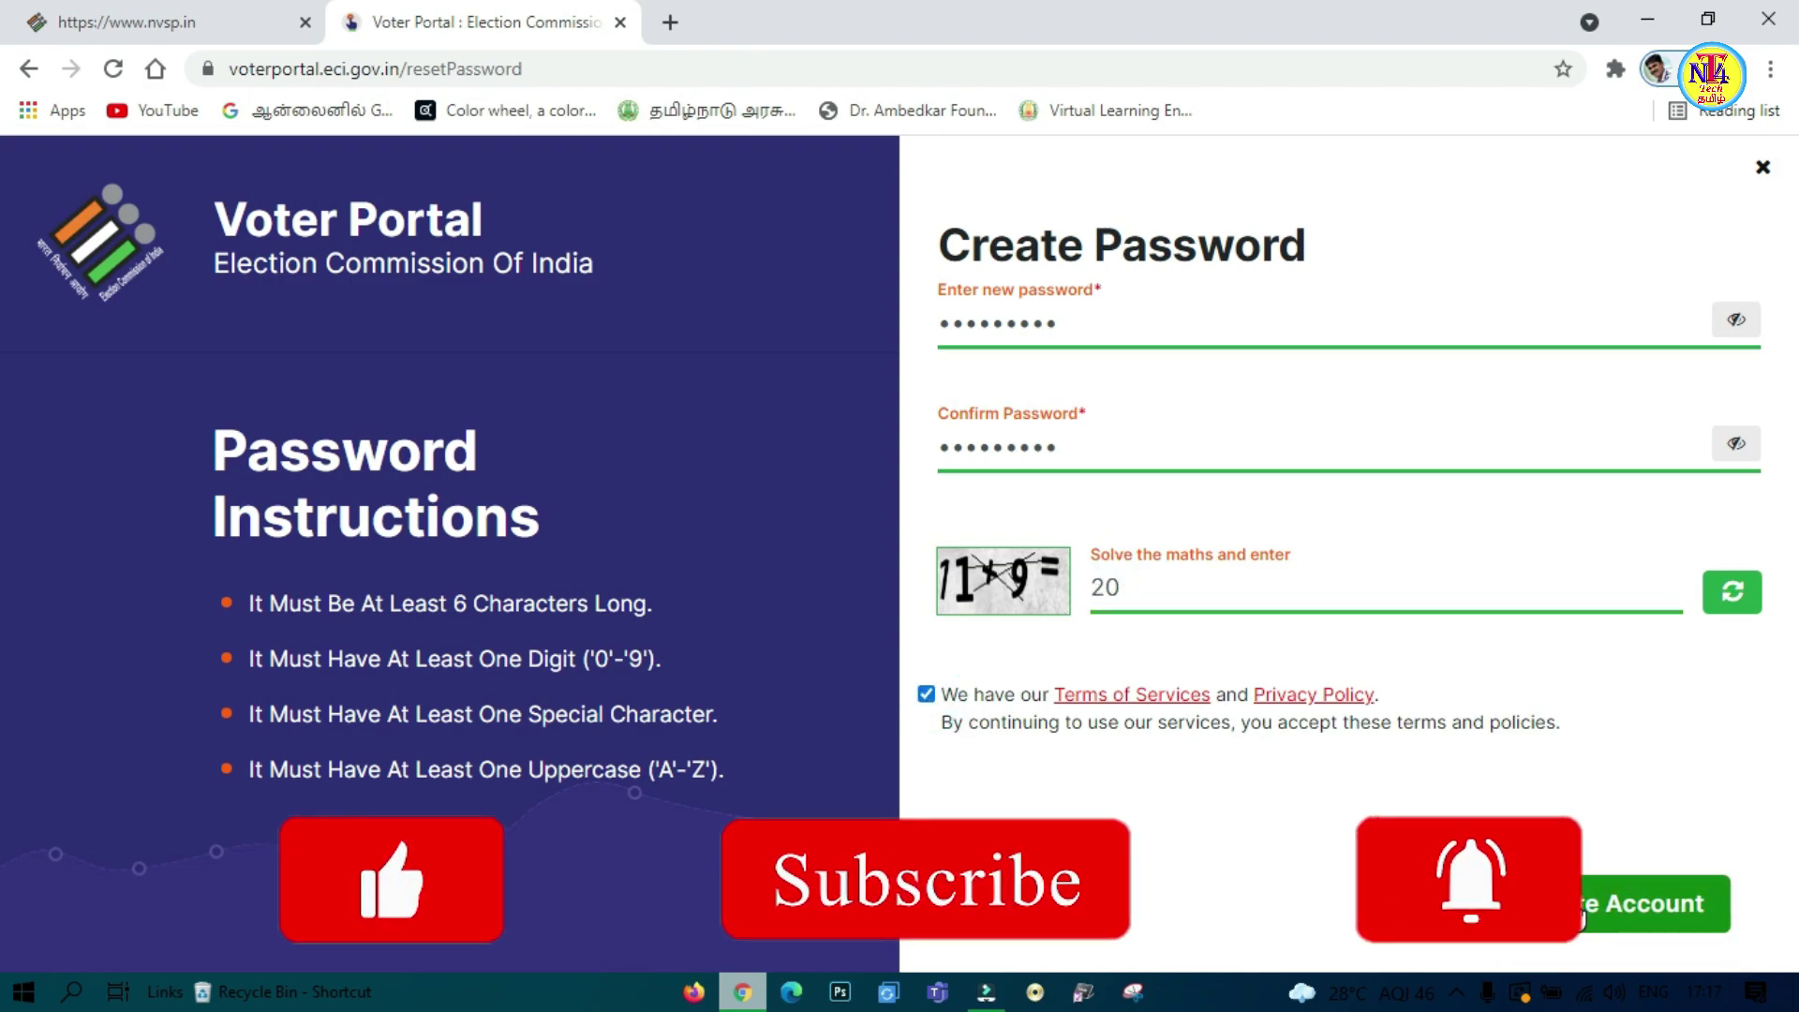
left_click(1576, 914)
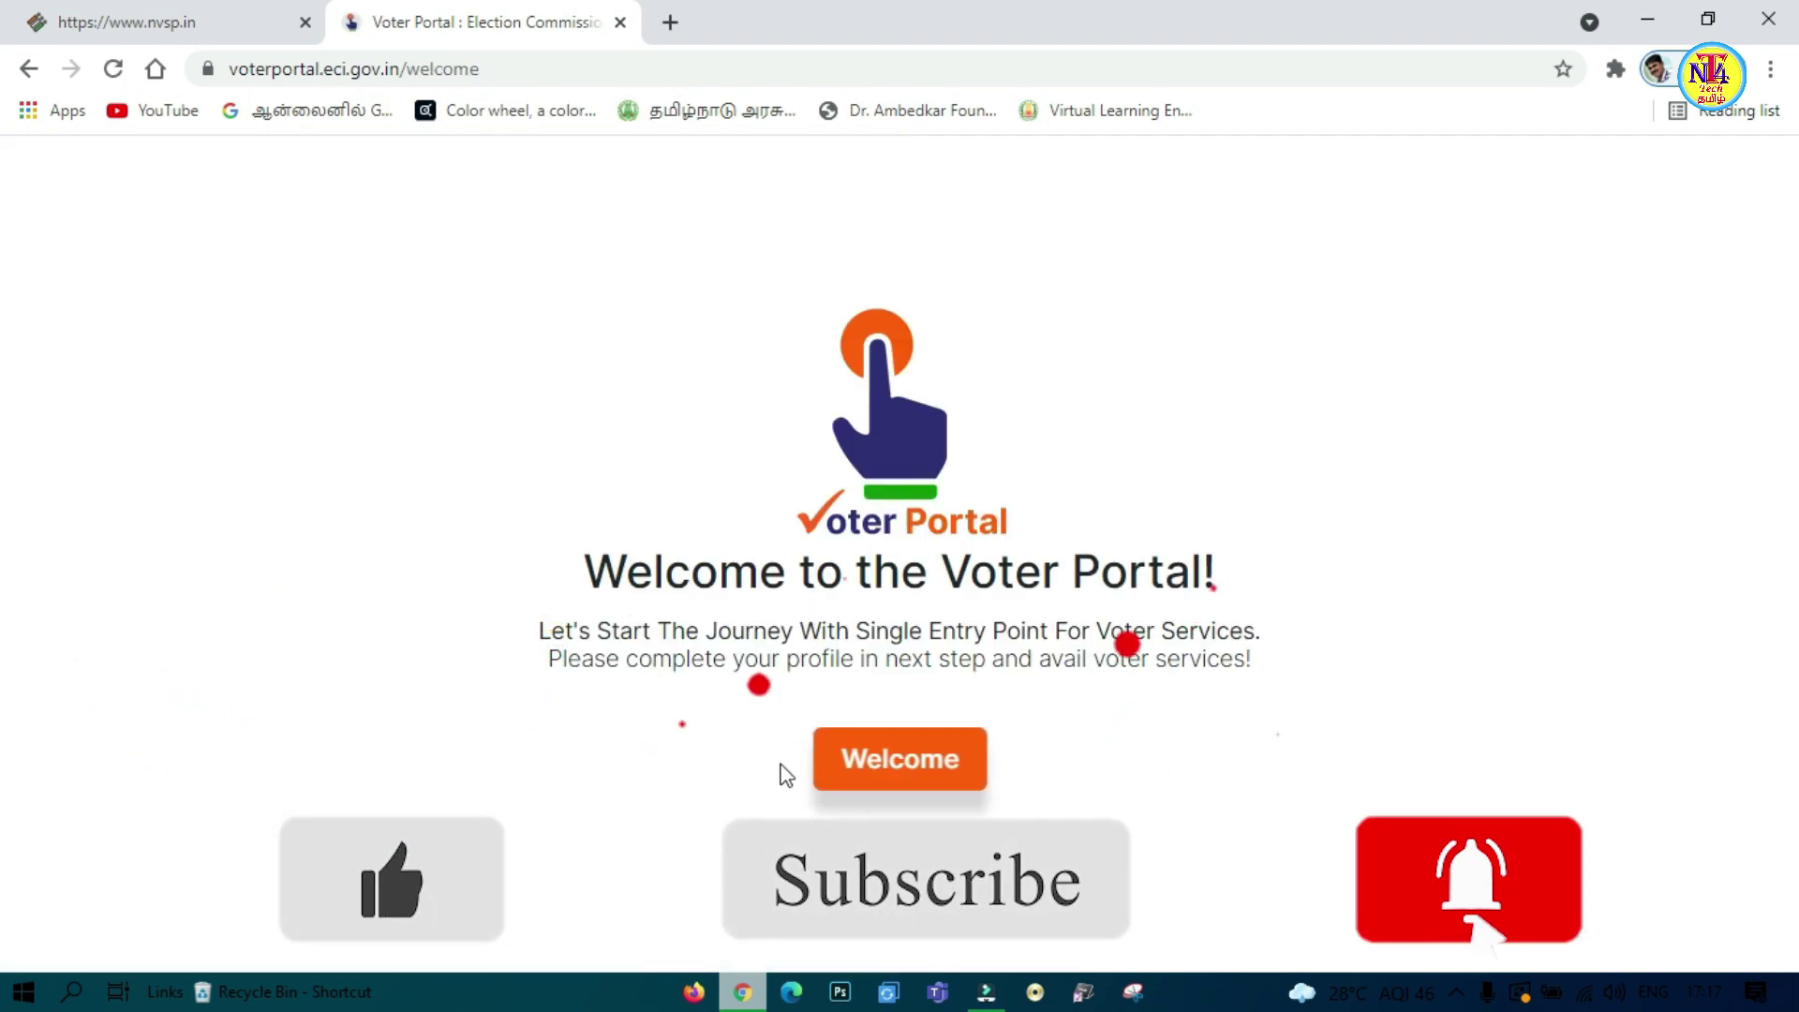
- Fill the profile with the voter's name, gender Female and state Tamil Nadu, and submit it
left_click(895, 764)
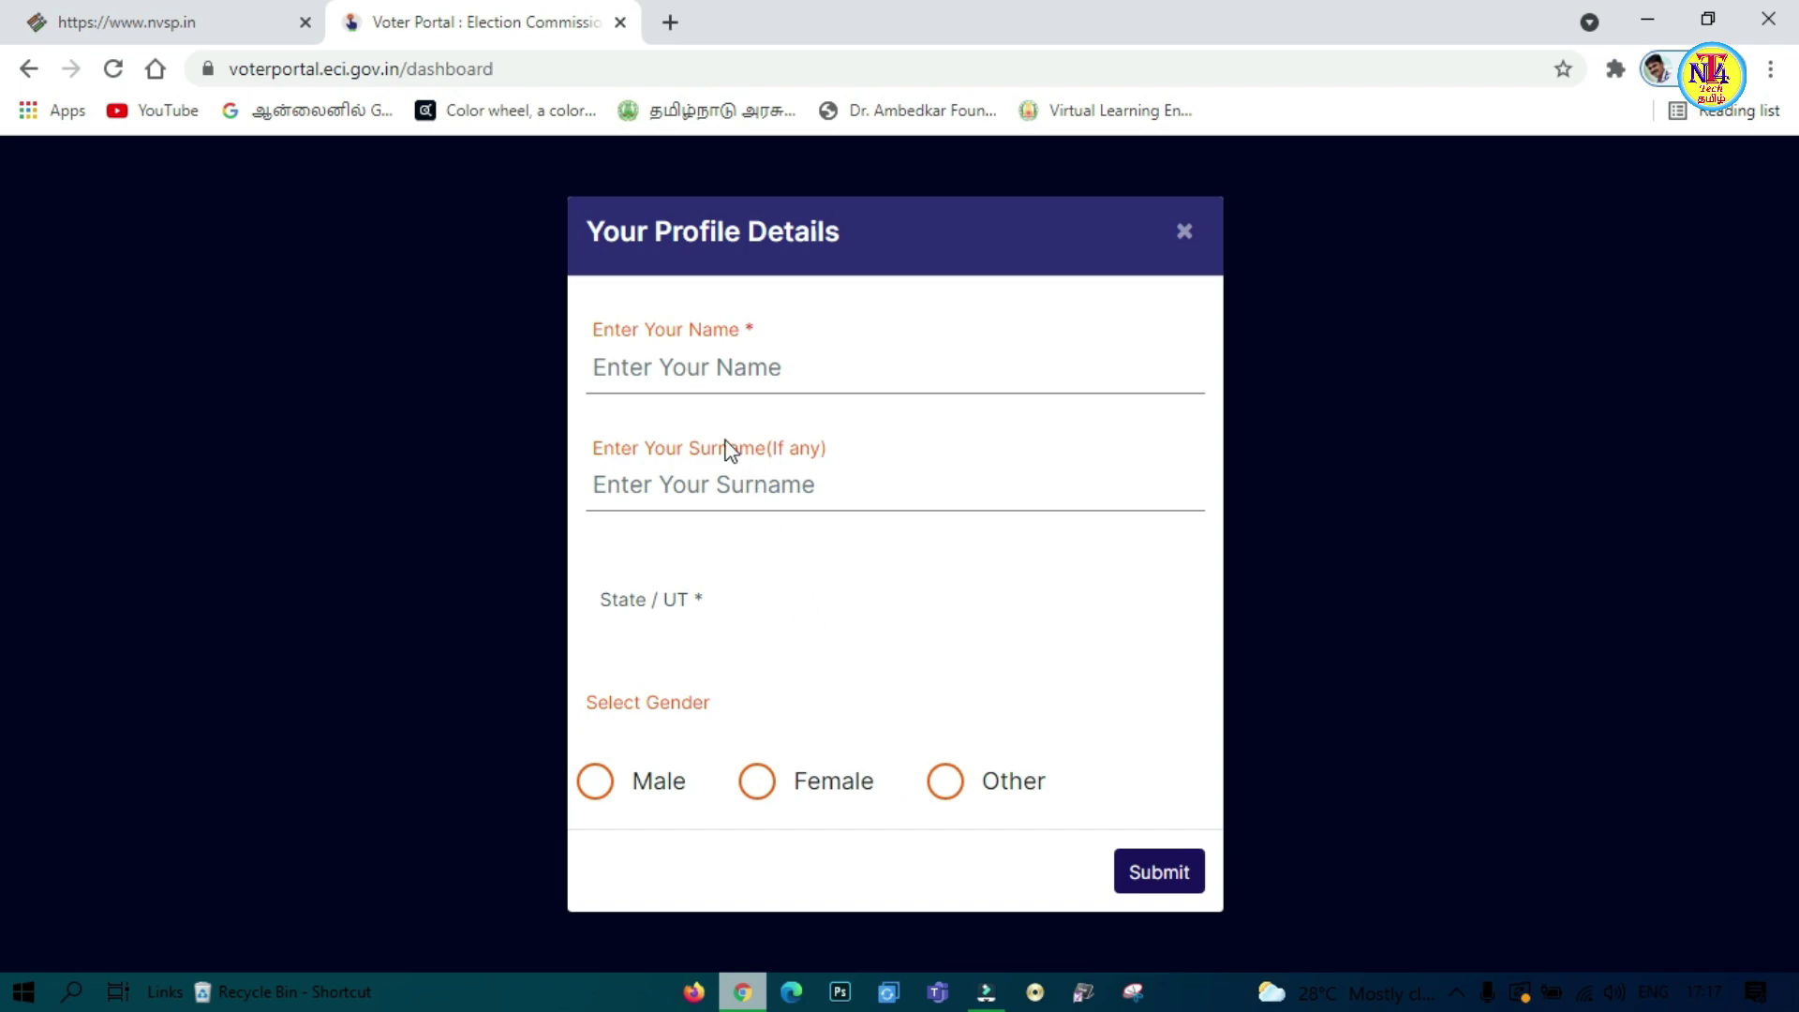
left_click(680, 366)
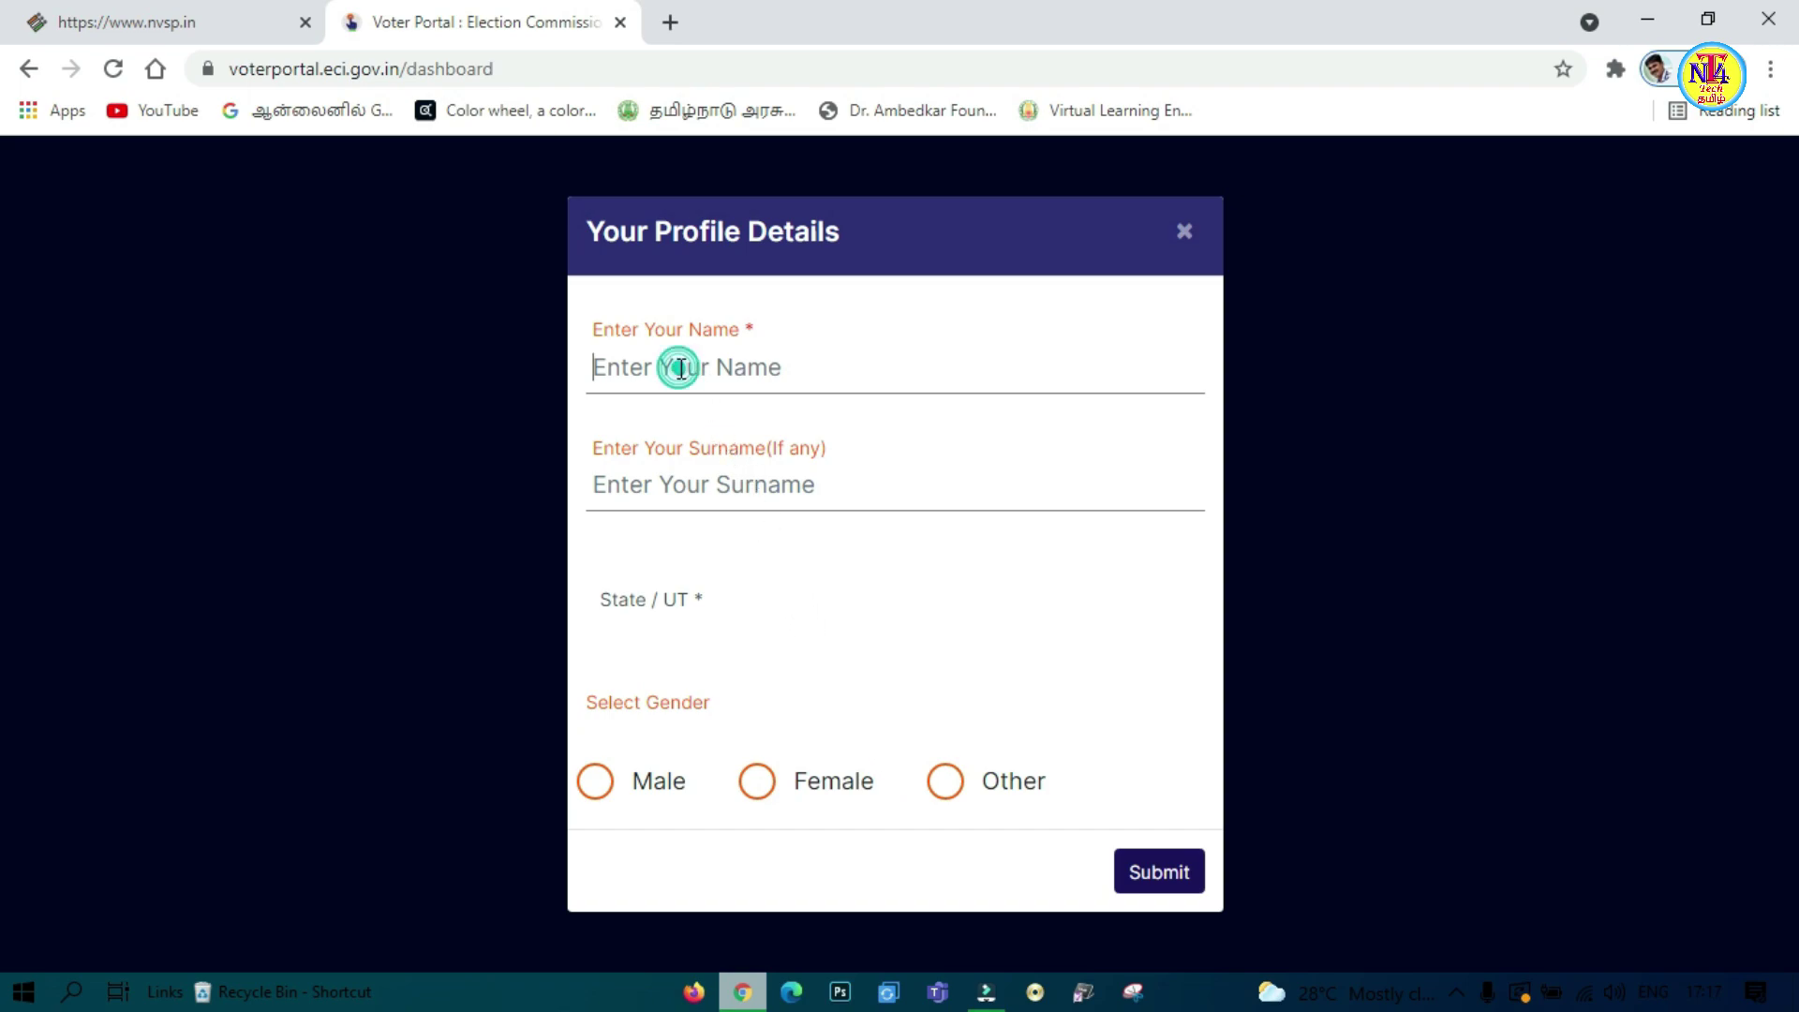
type("VANA")
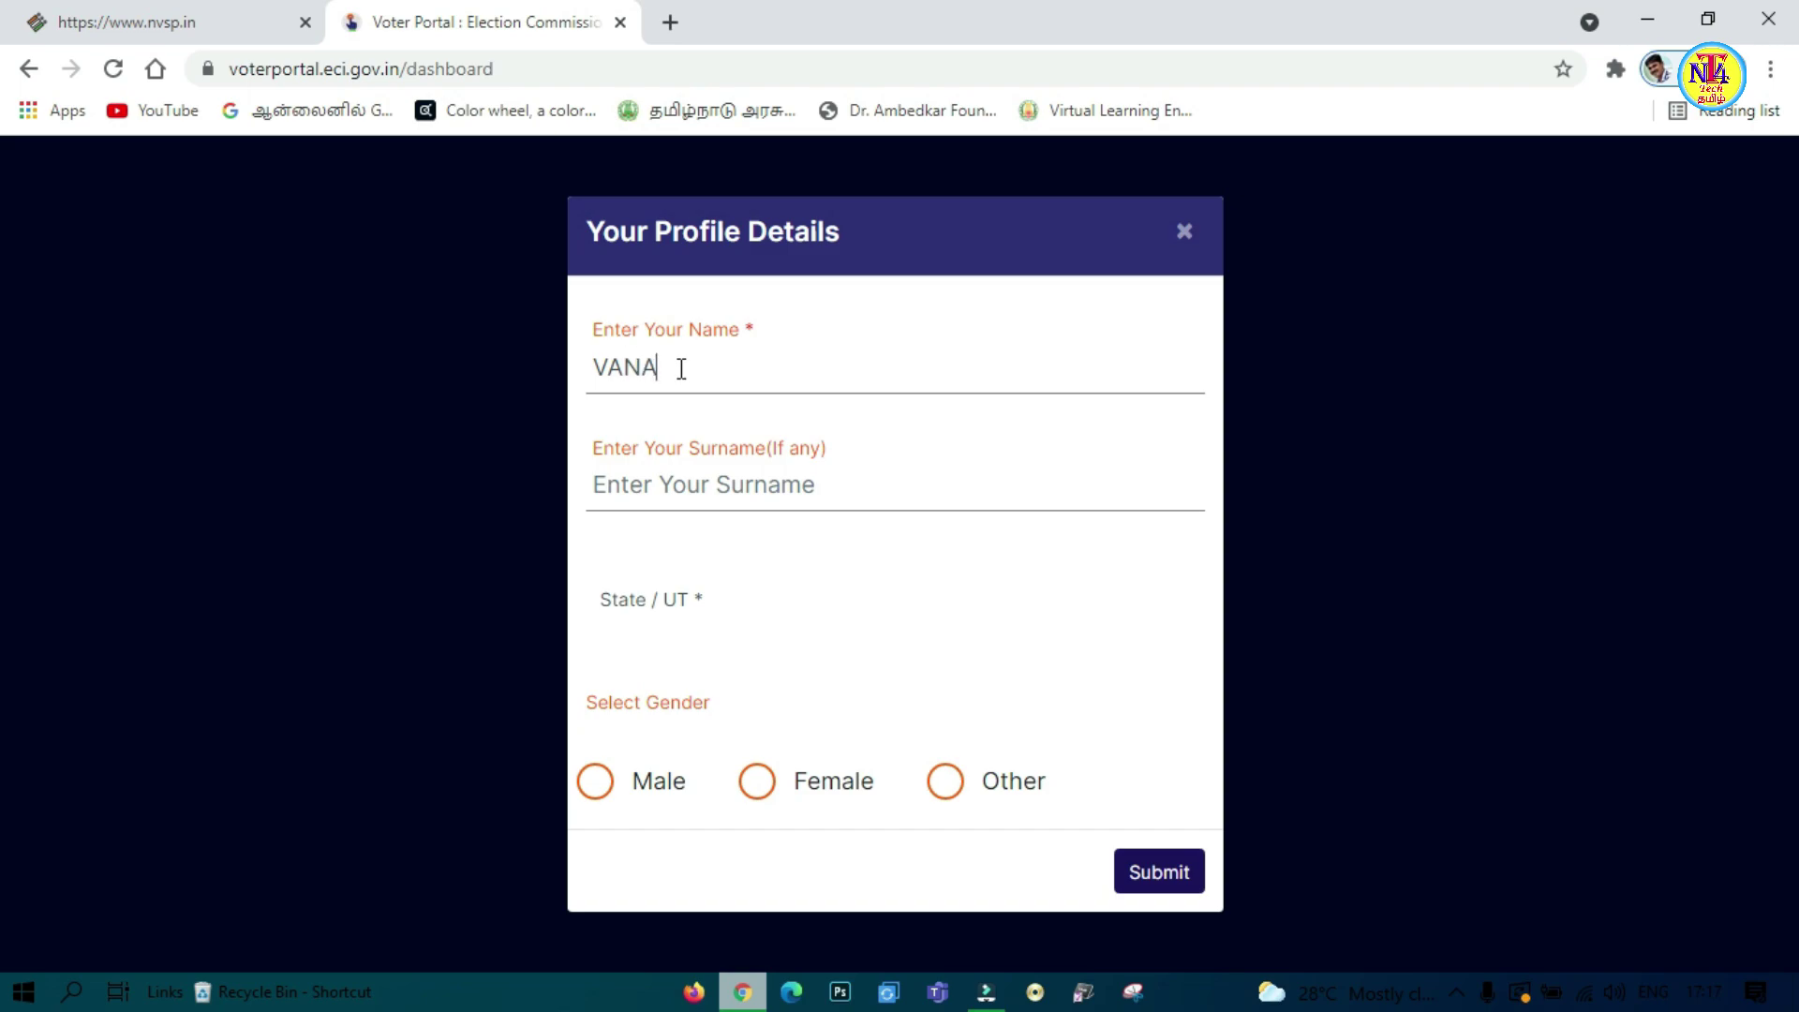
type("LAKSHMI N")
left_click(754, 782)
left_click(682, 597)
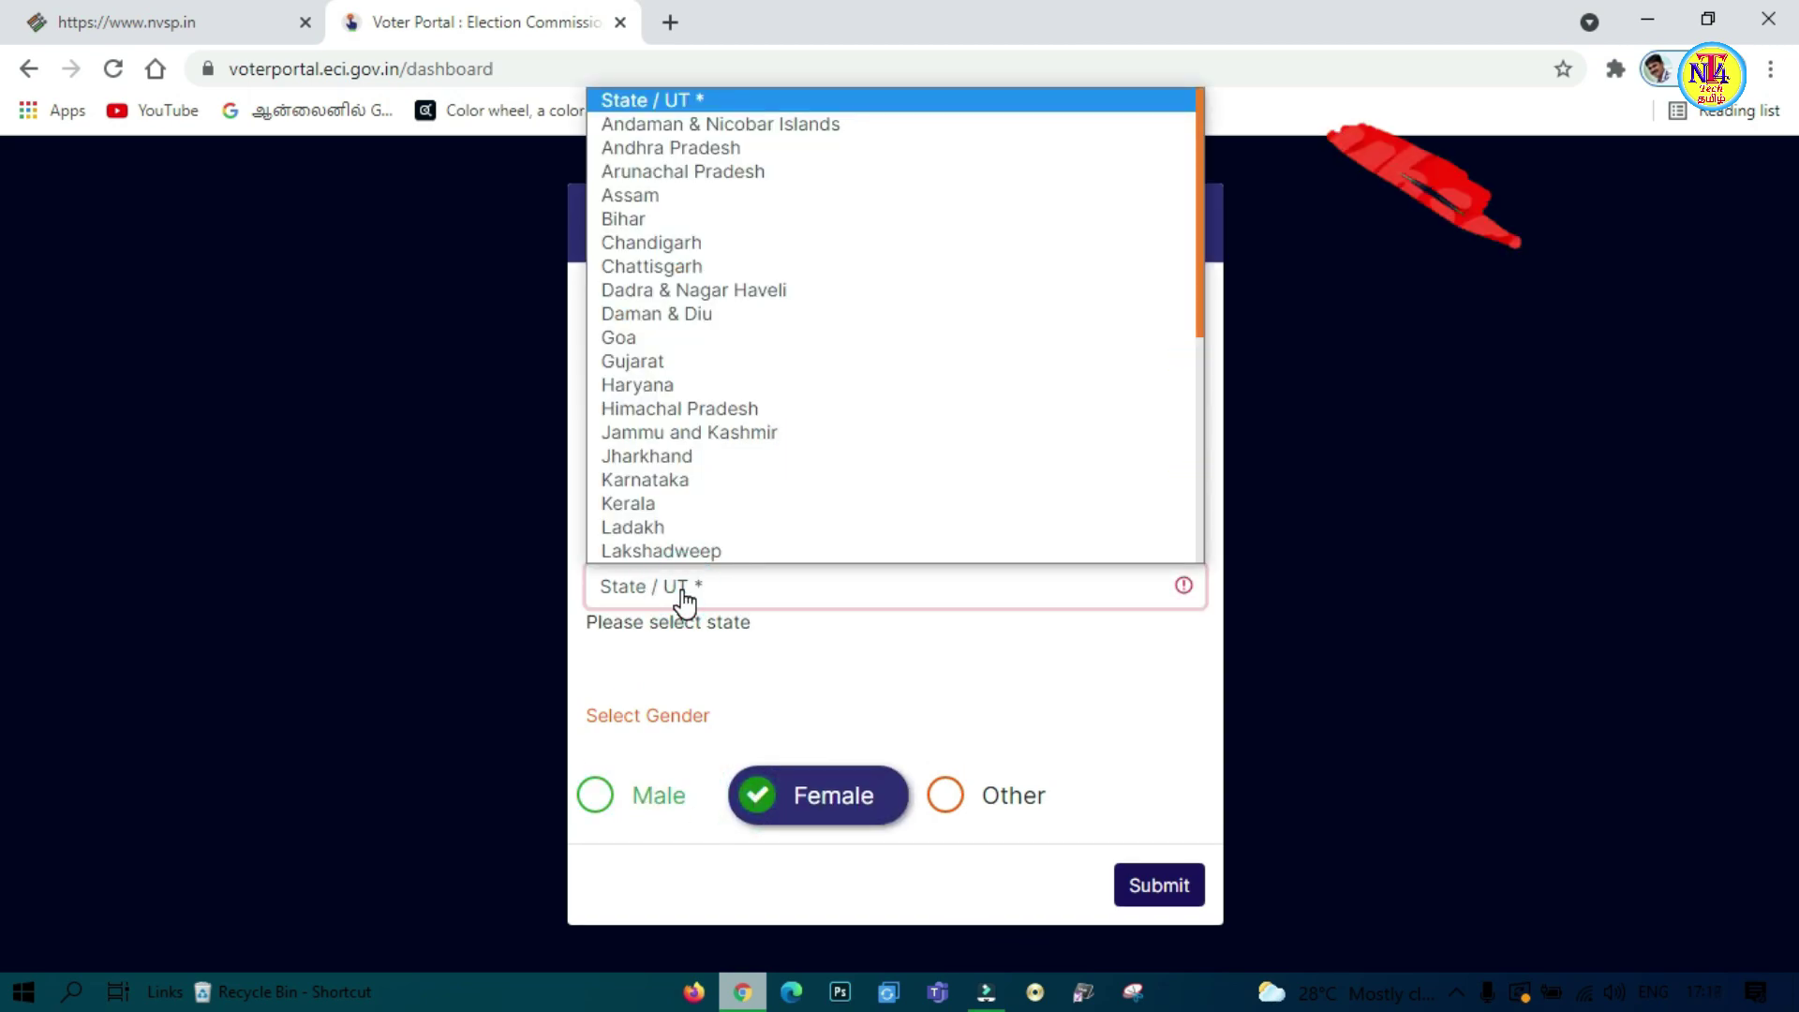
scroll(677, 412, "down", 5)
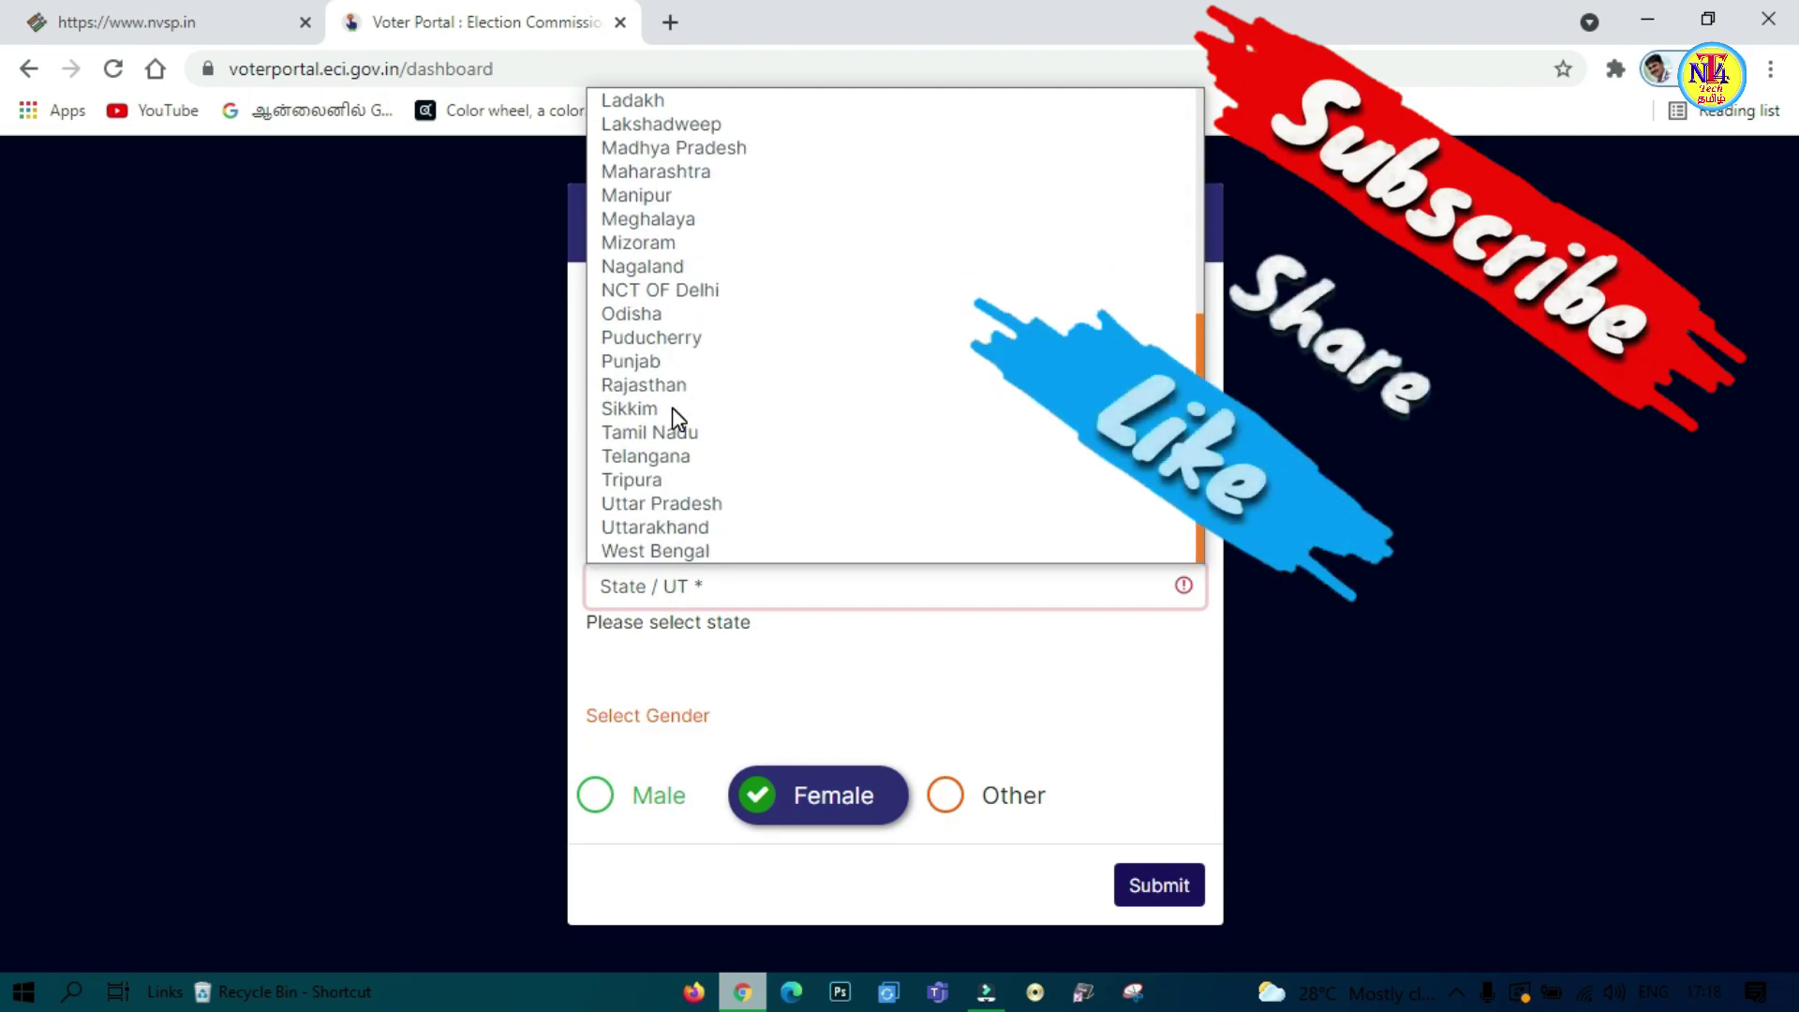
left_click(661, 431)
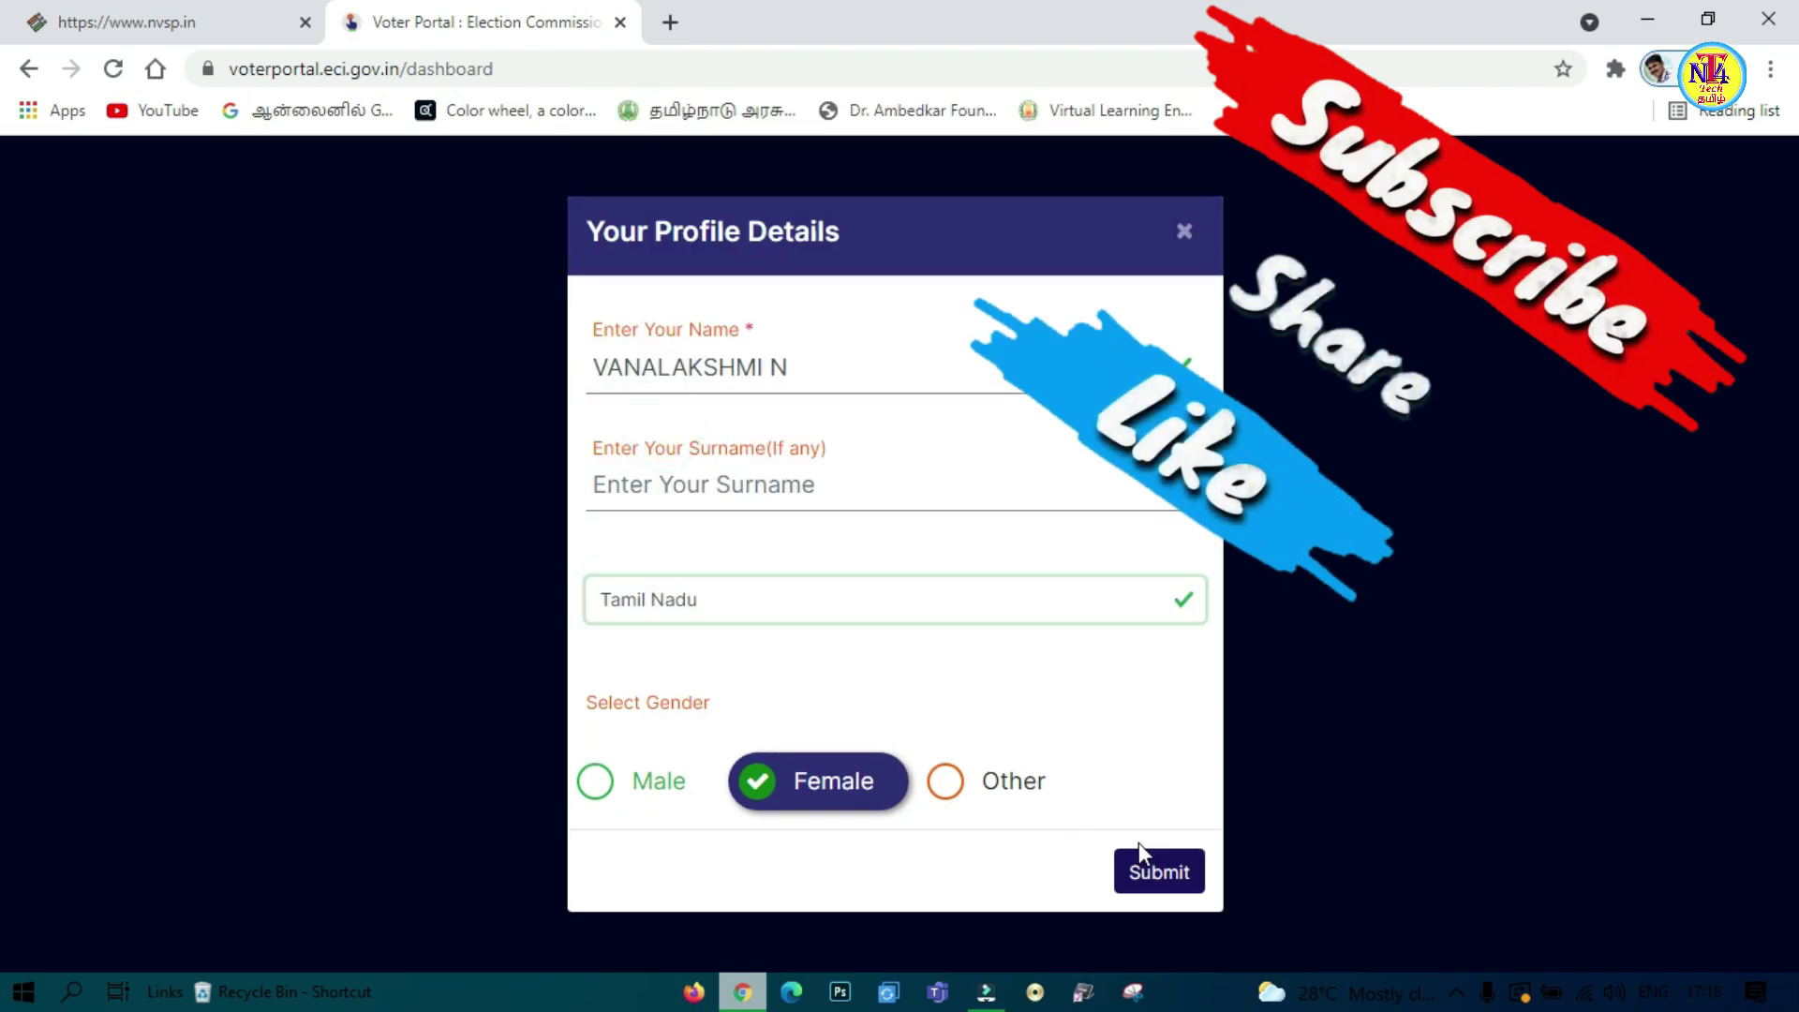
left_click(1158, 876)
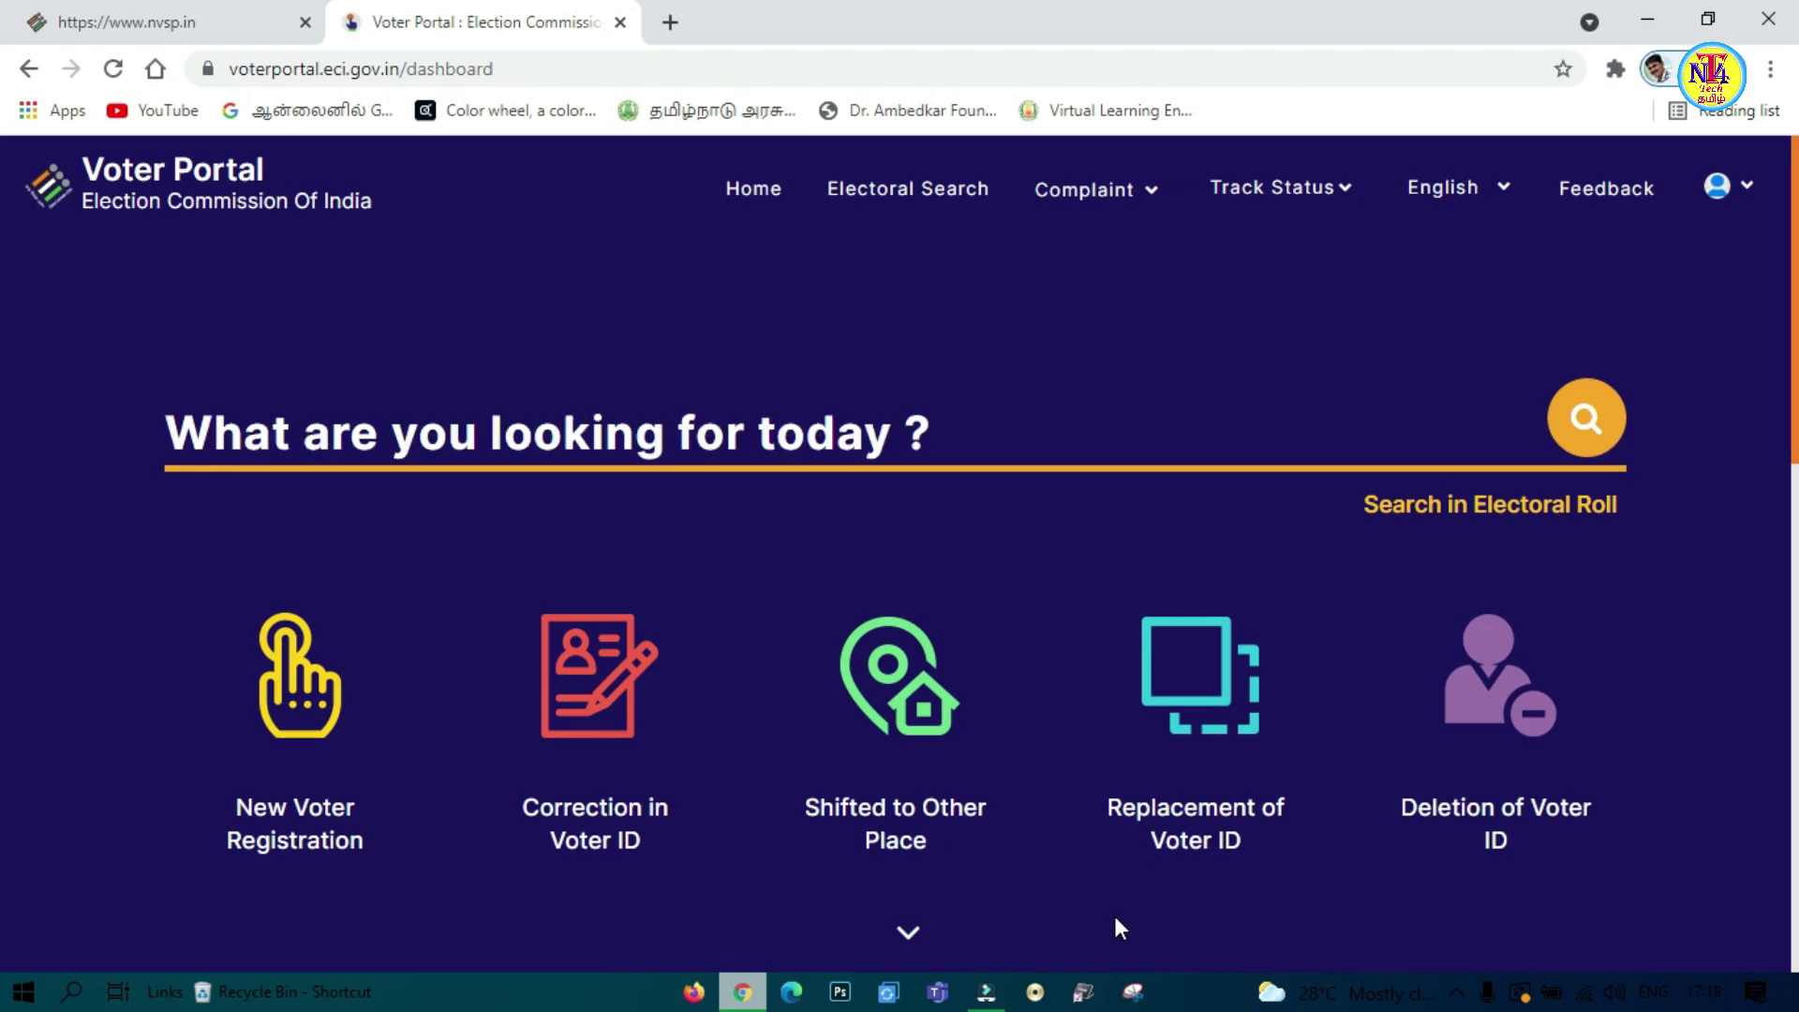
- Choose the Replacement of Voter ID service on the dashboard
left_click(1179, 827)
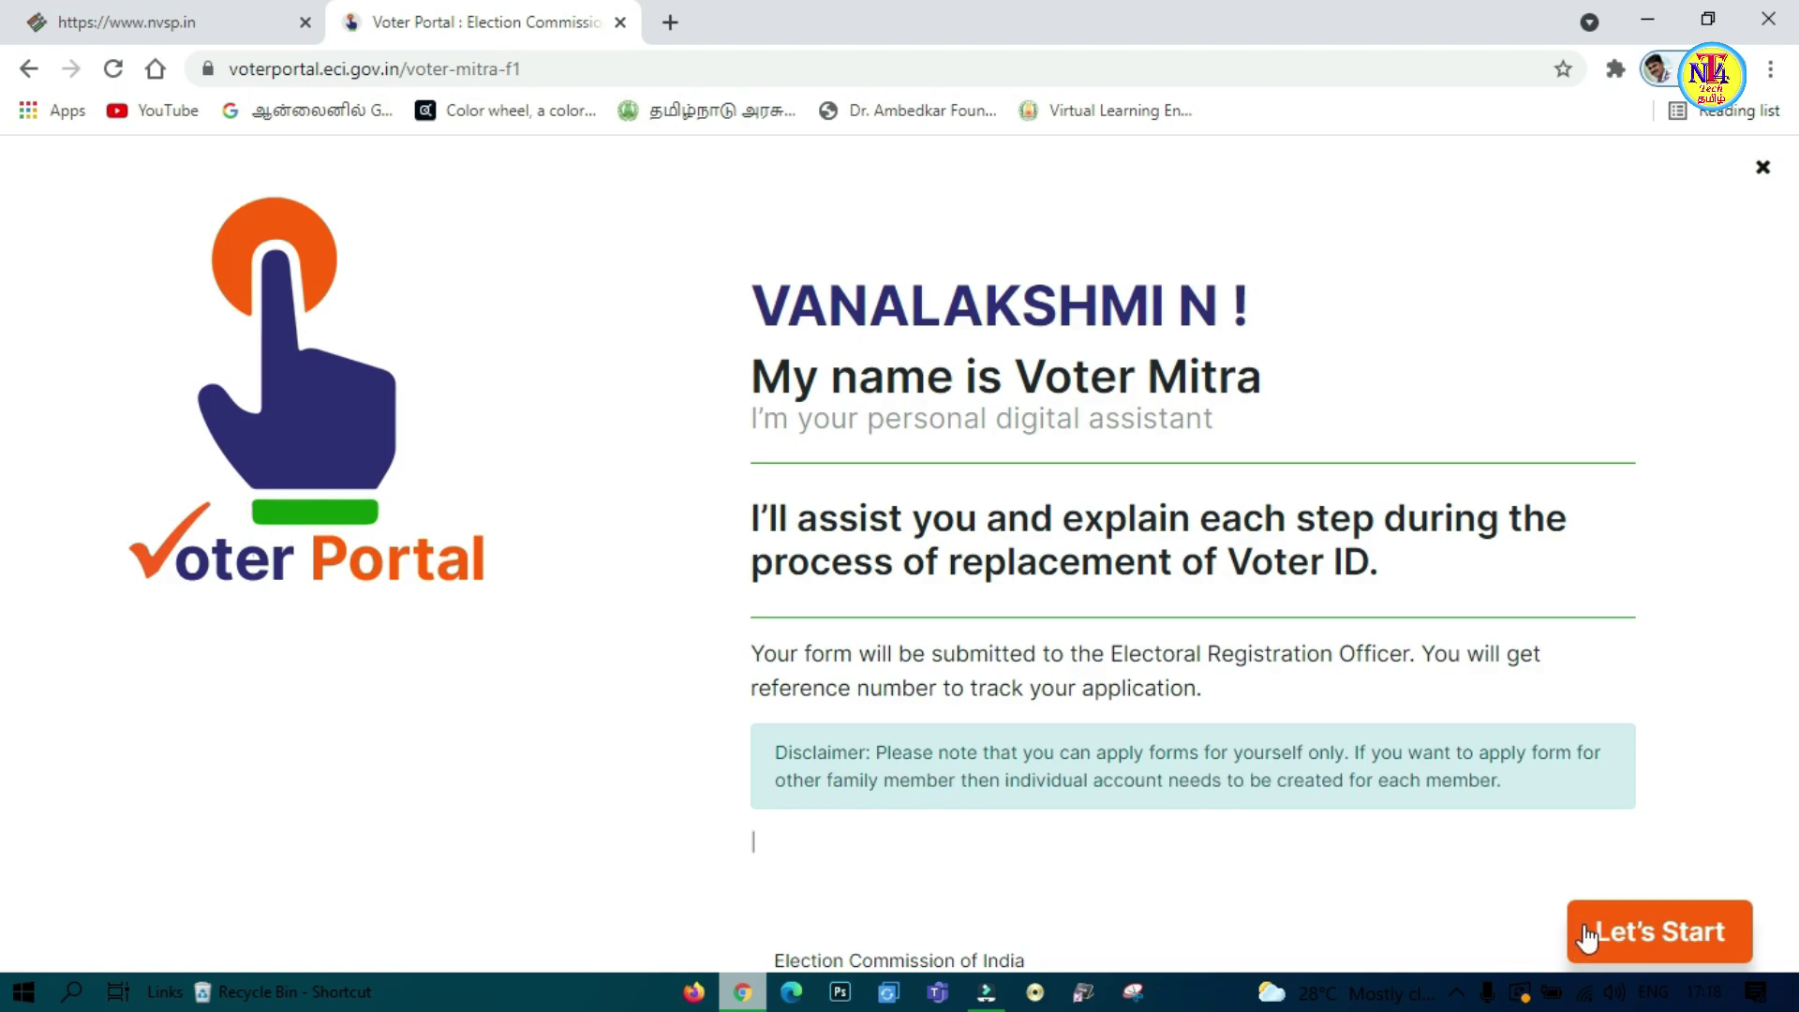
- Start the replacement process from the Voter Mitra page to reach EPIC Search
left_click(1635, 936)
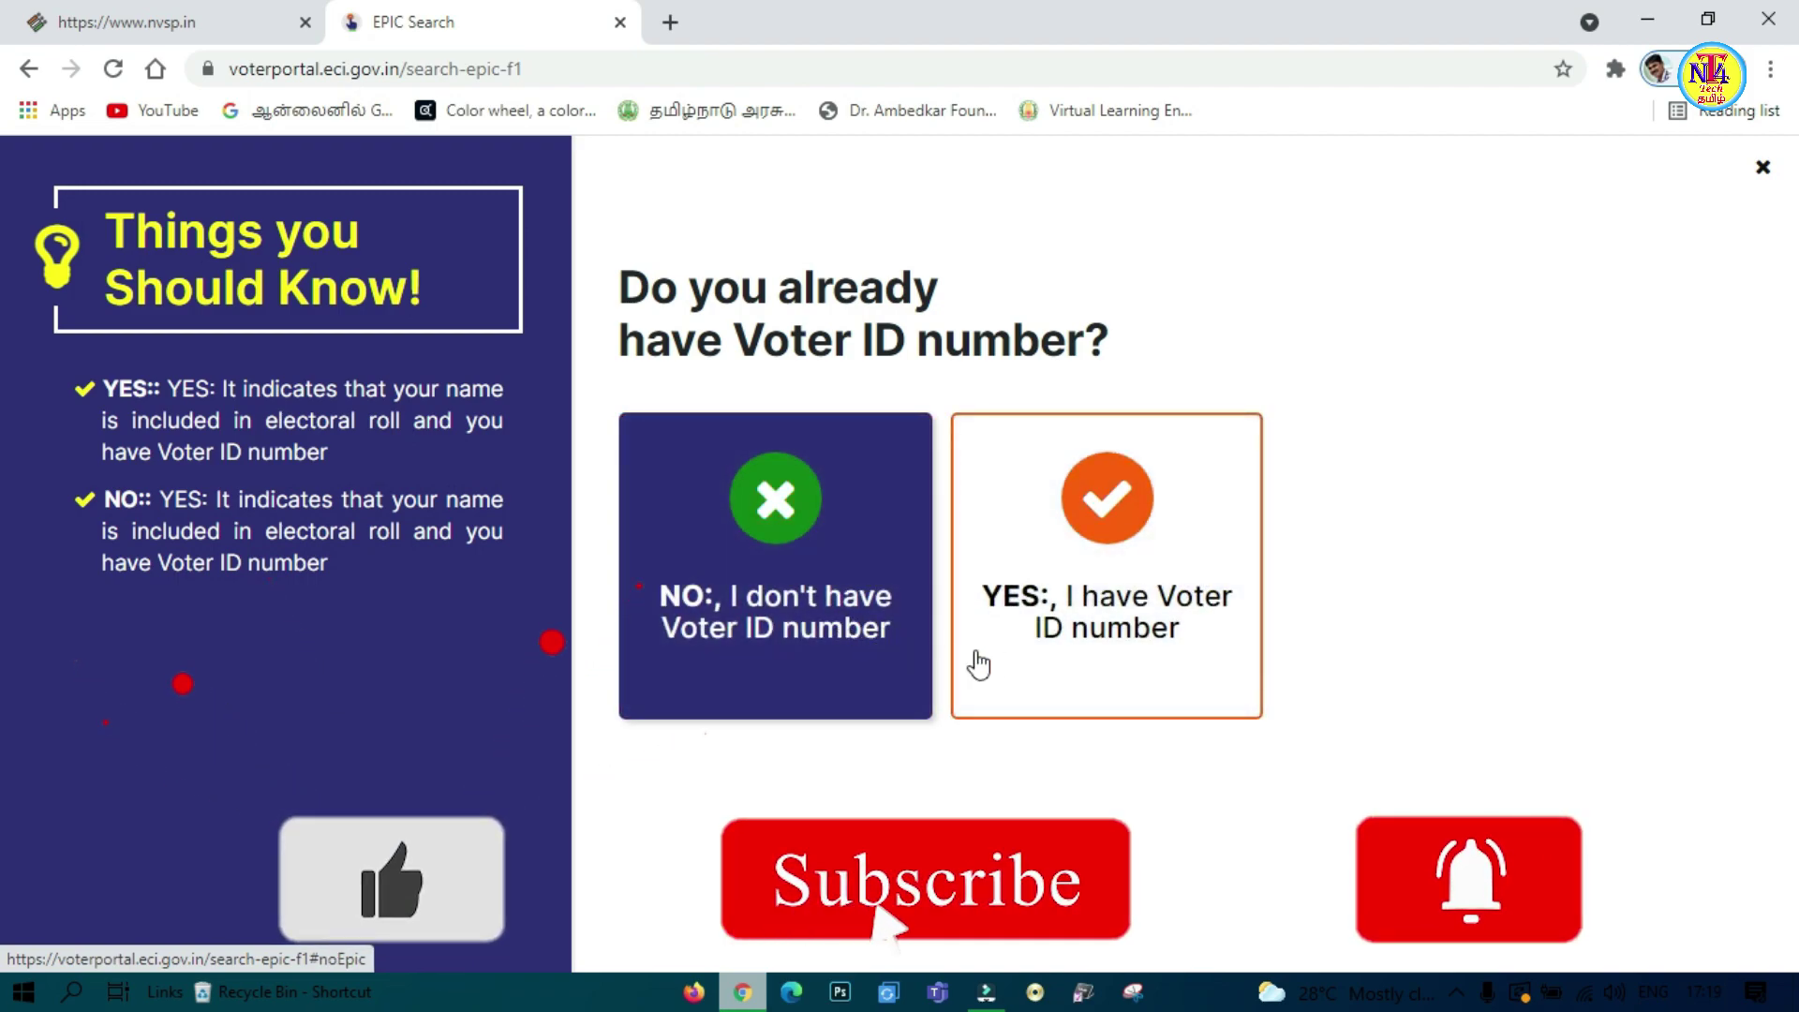
- Answer YES, fetch the voter record by its Voter ID number, and proceed with the Tiruchendur - 215 record
left_click(1068, 630)
left_click(1012, 739)
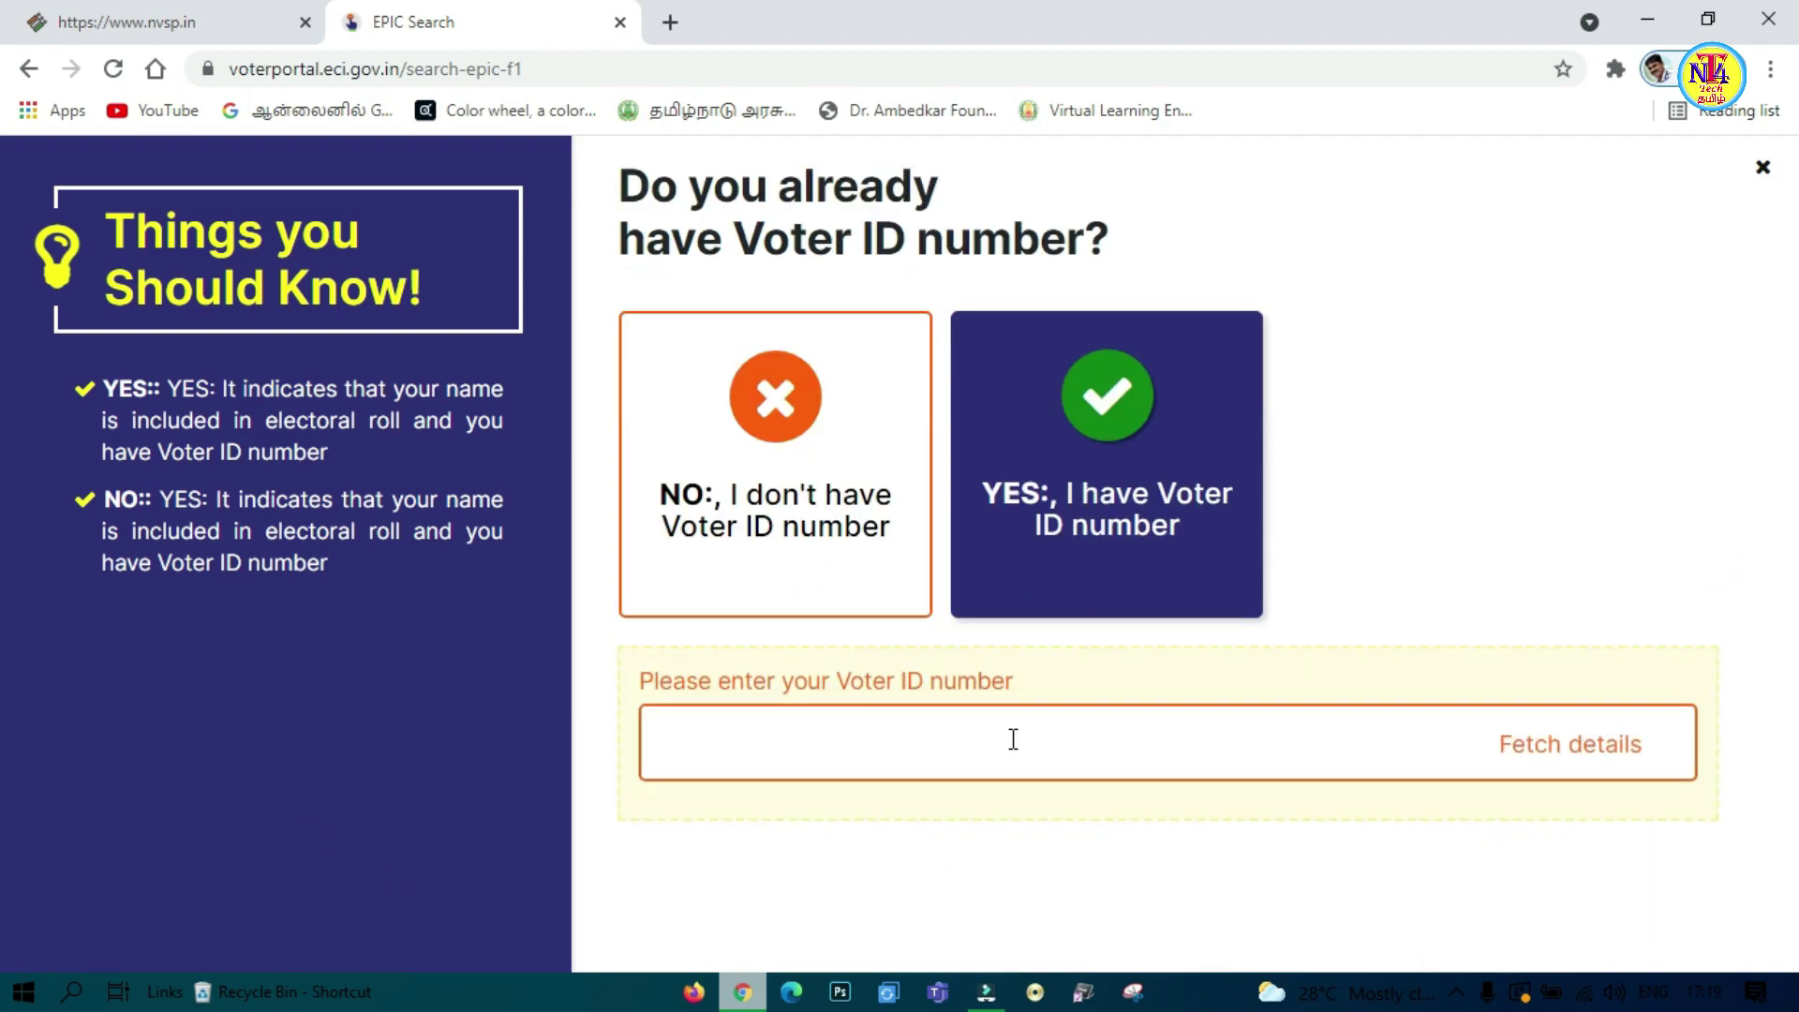
type("AXX")
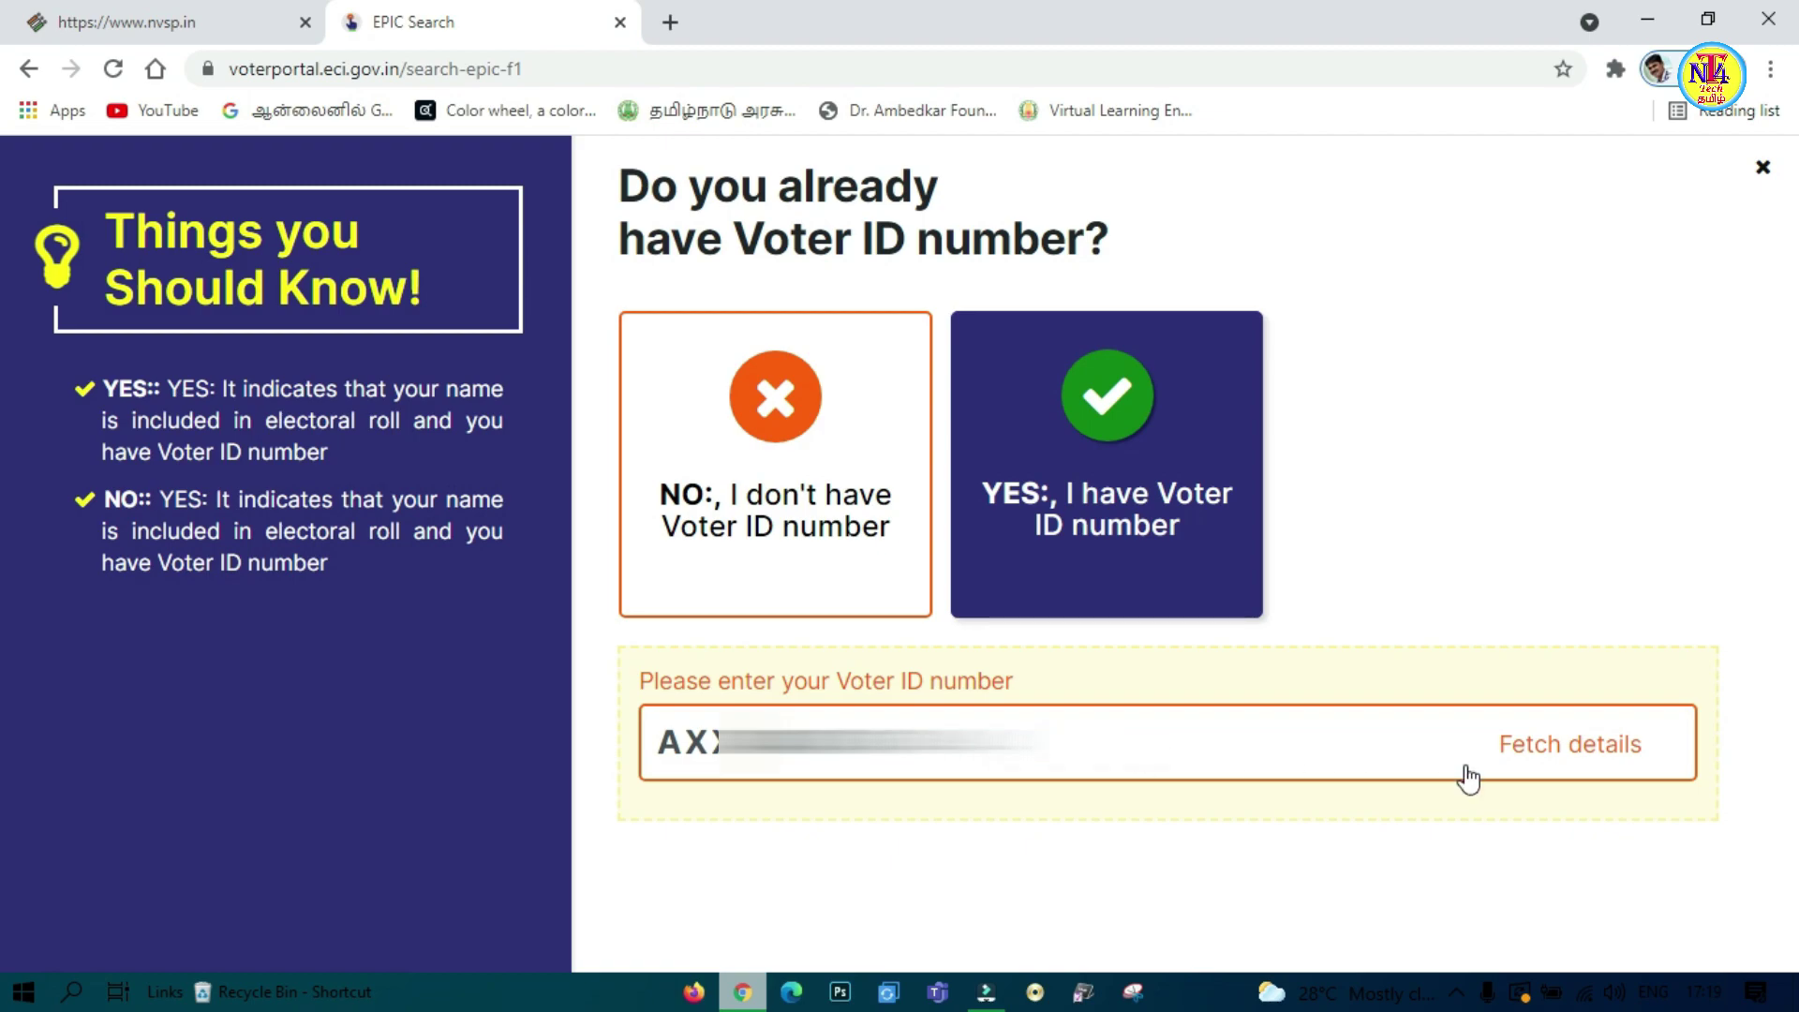
left_click(1593, 765)
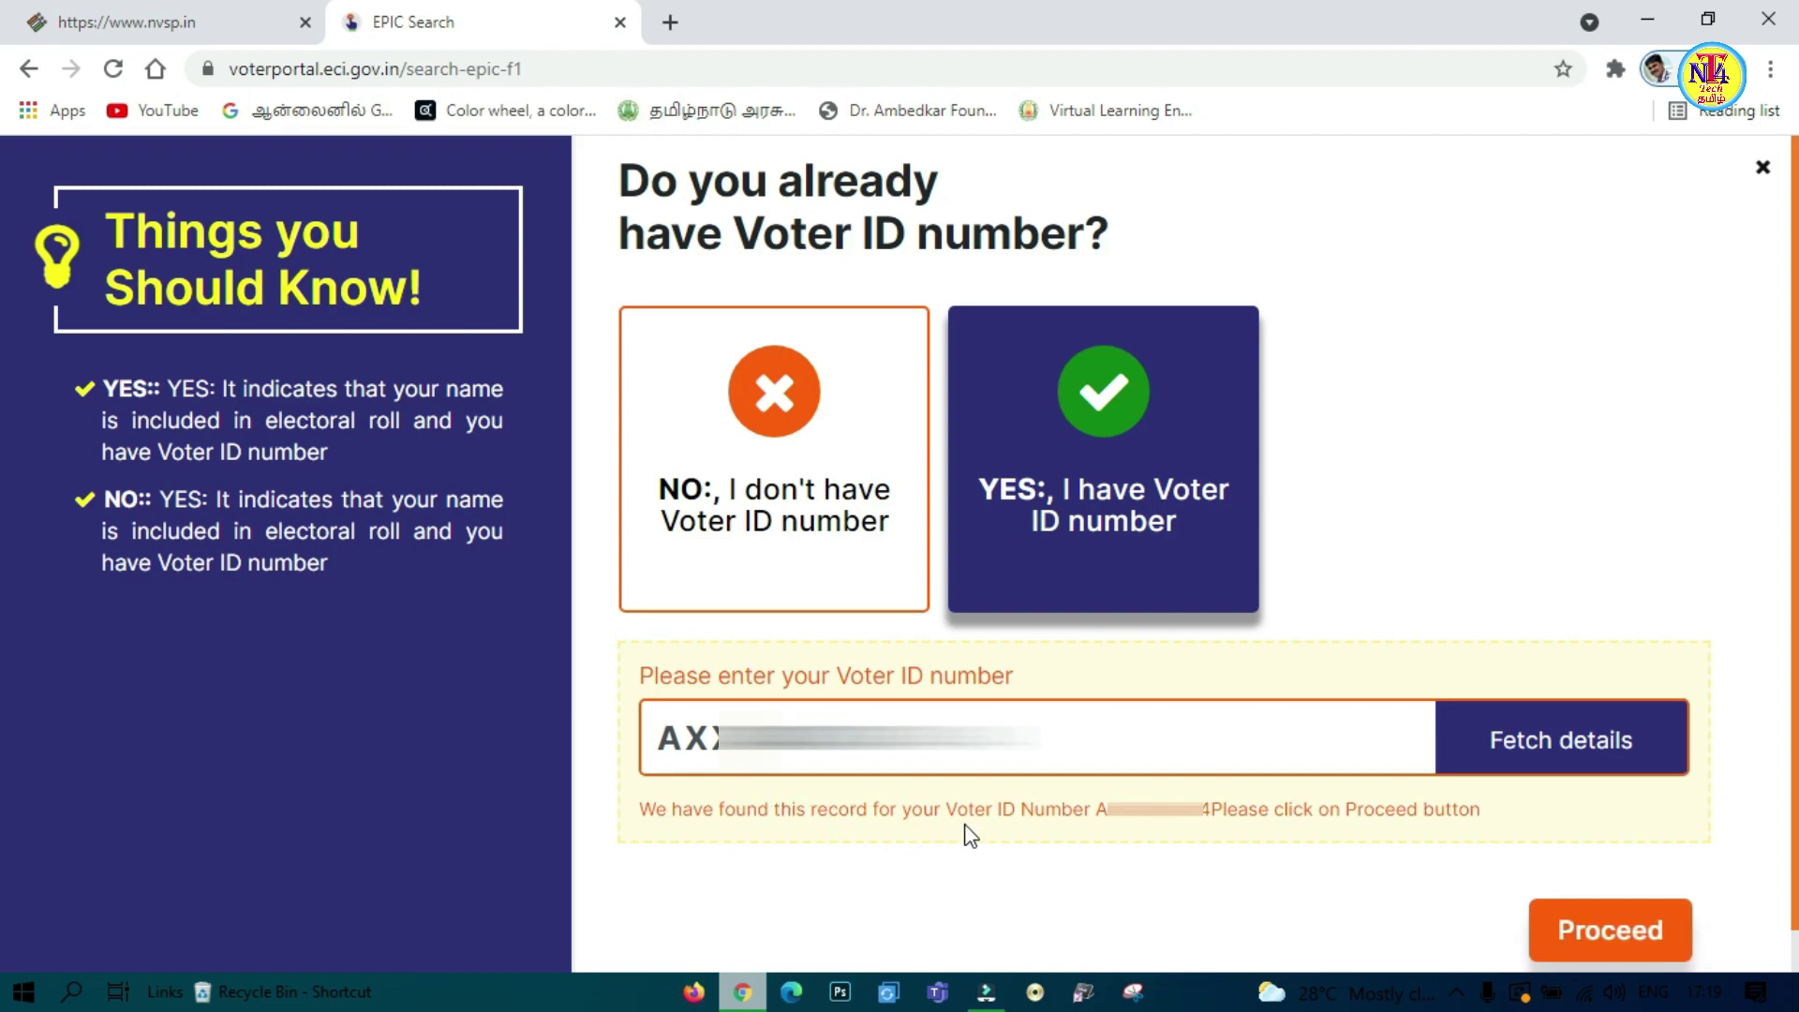
left_click(1580, 935)
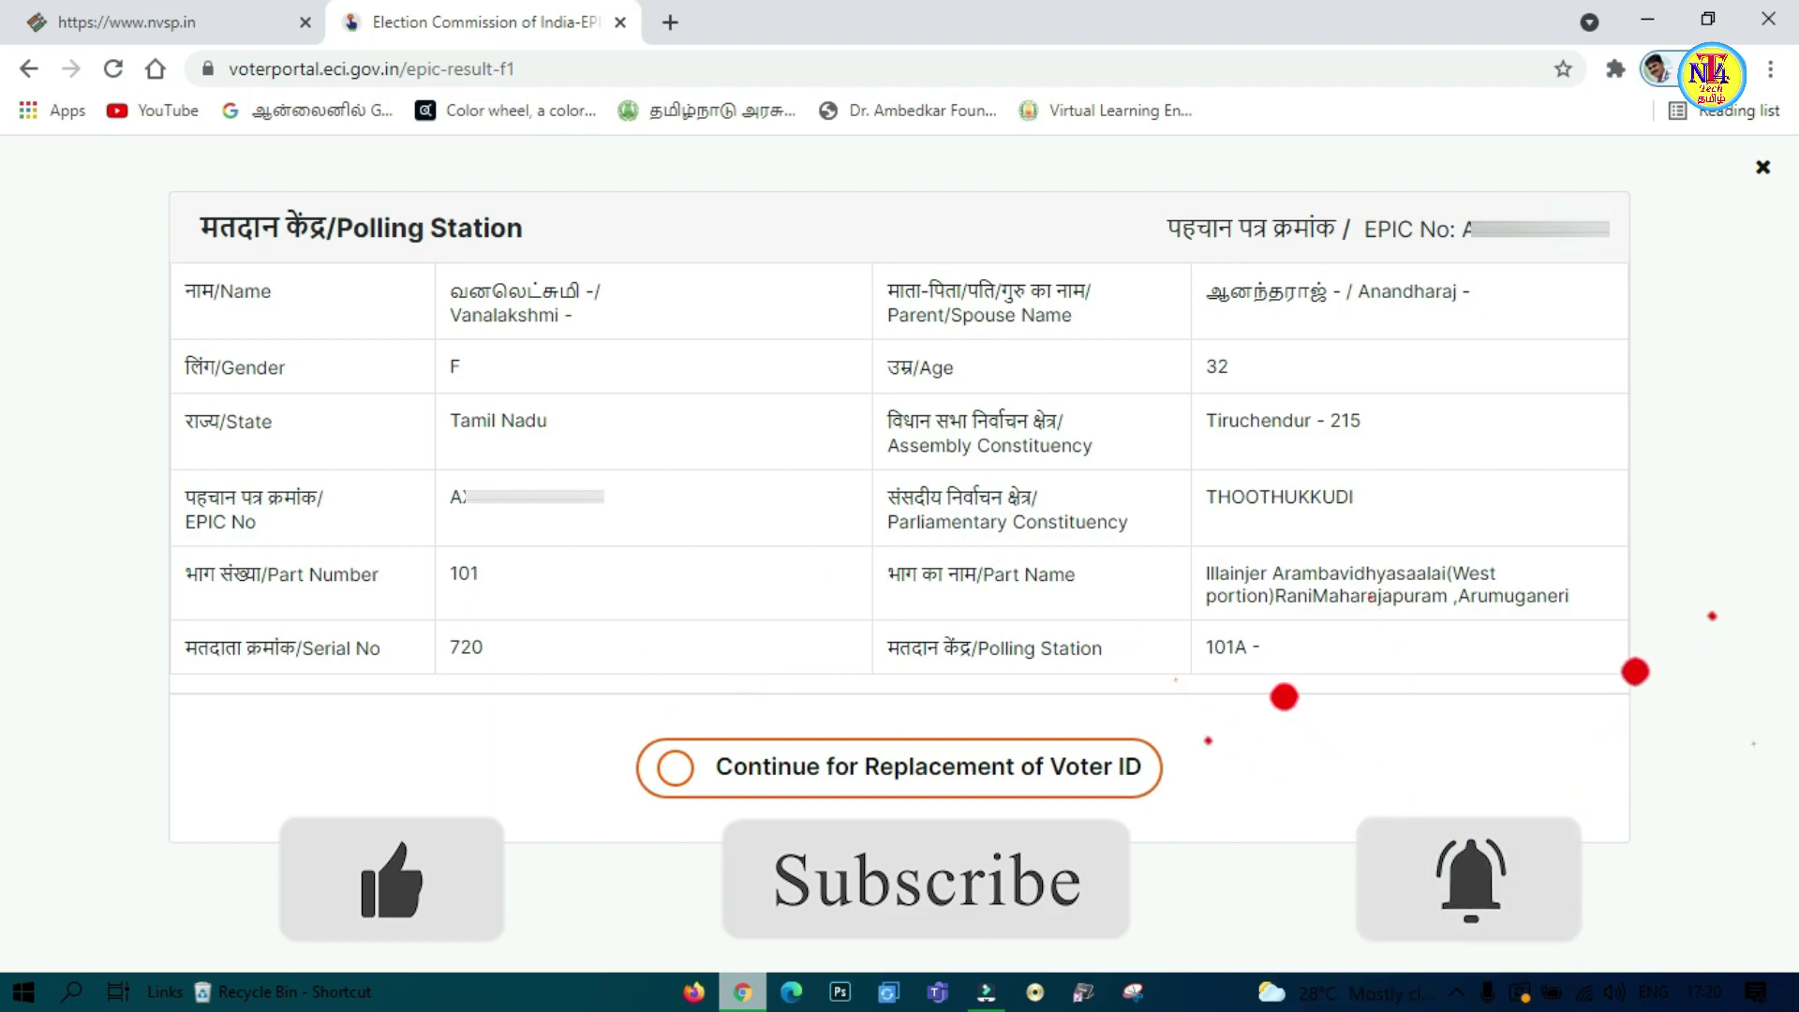
- Select 'Continue for Replacement of Voter ID' and move on to the mobile number step
left_click(674, 769)
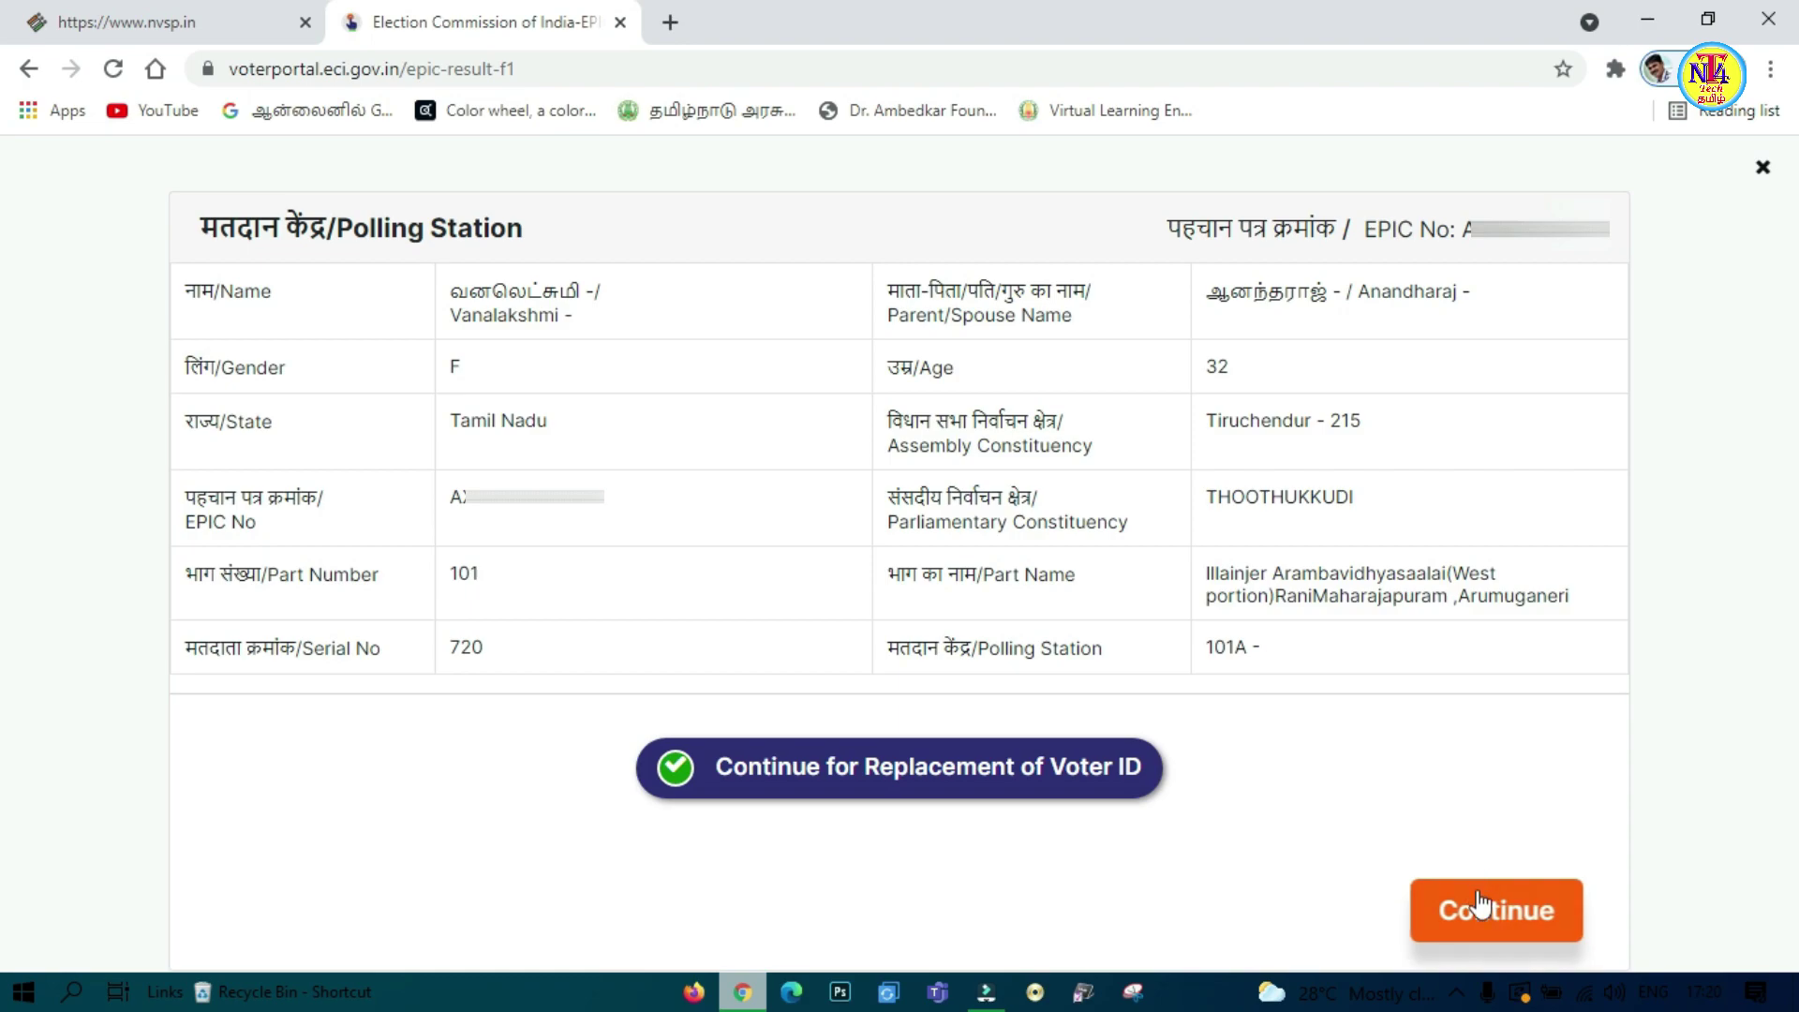
left_click(1477, 921)
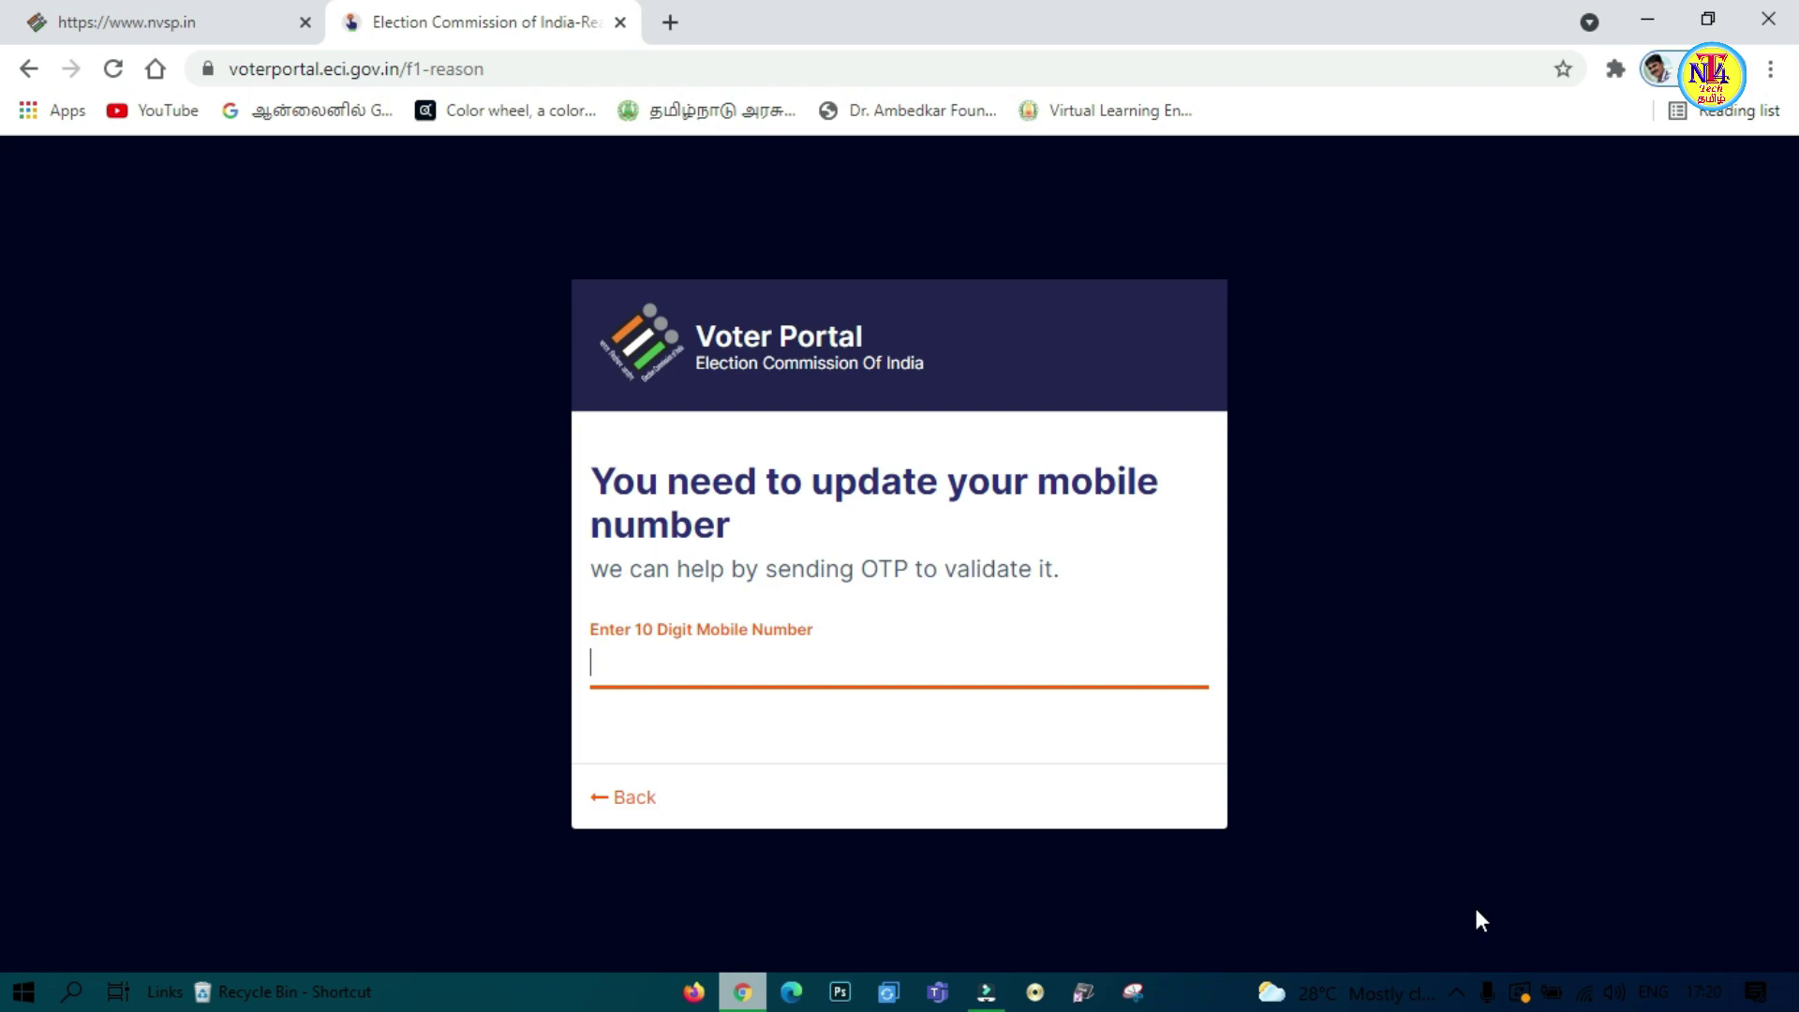
- Enter the 10-digit mobile number and verify it with the 6-digit one-time code
type("9*********")
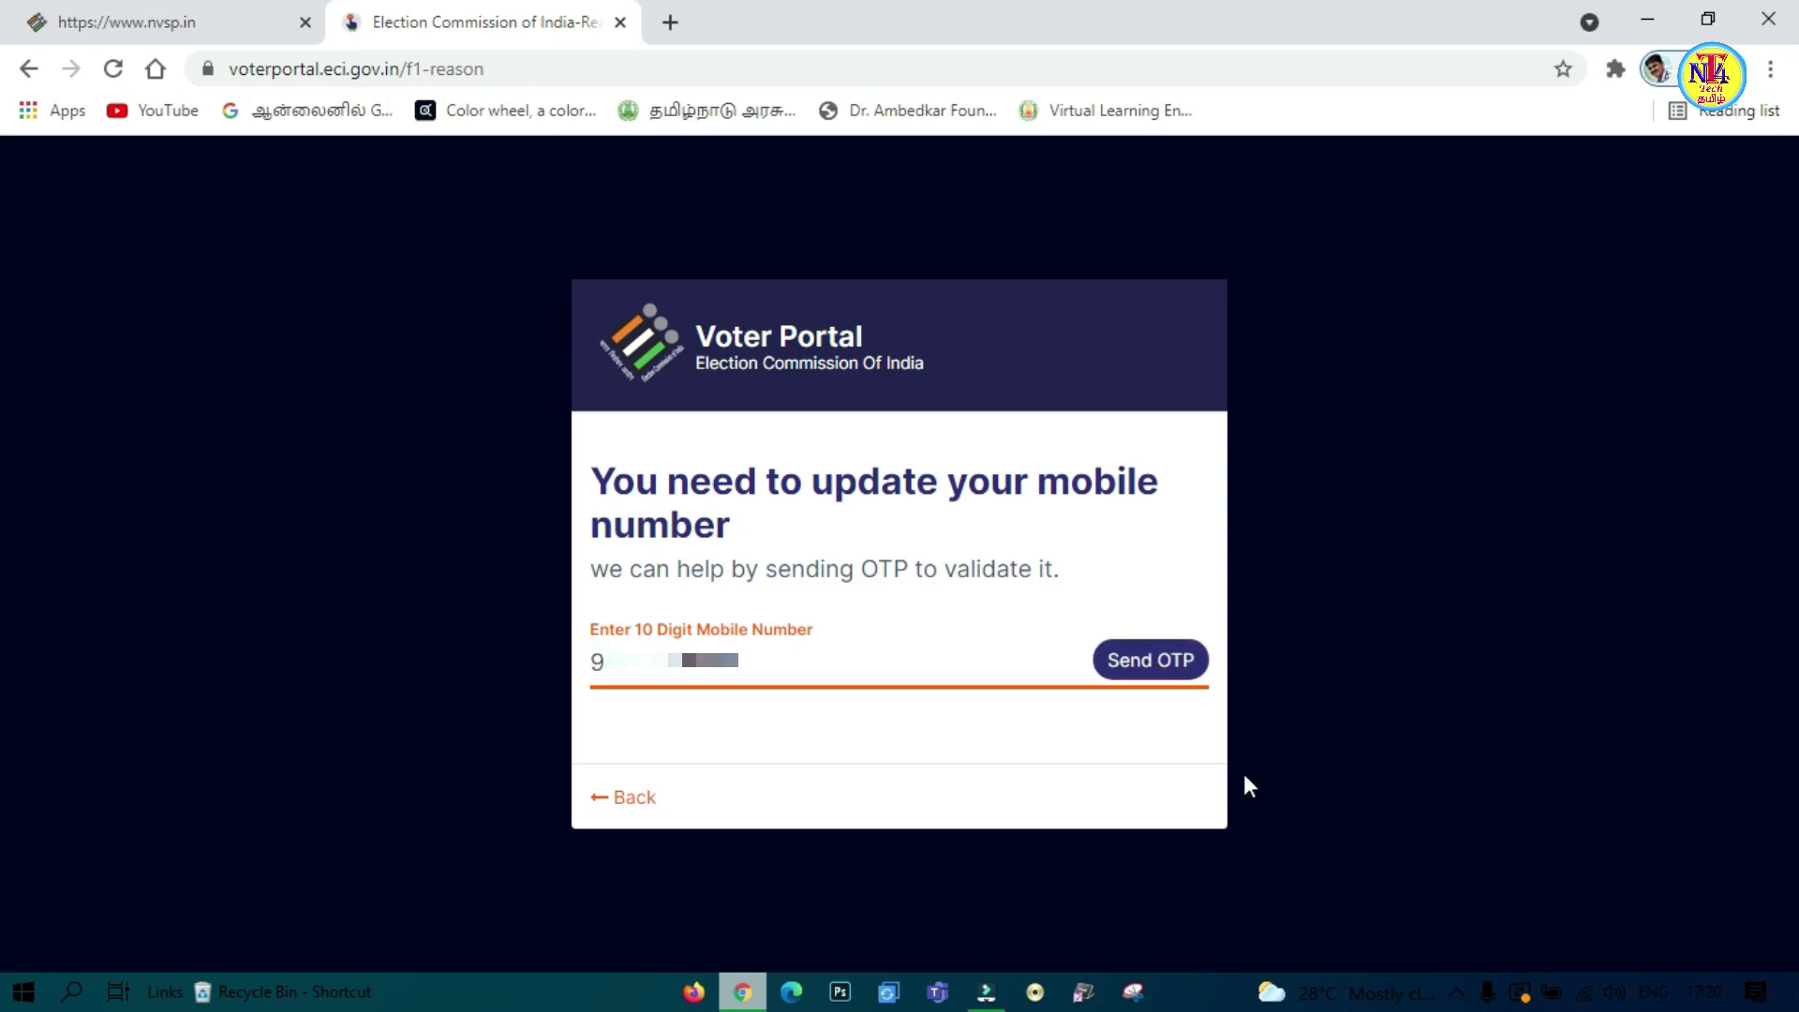
left_click(1156, 672)
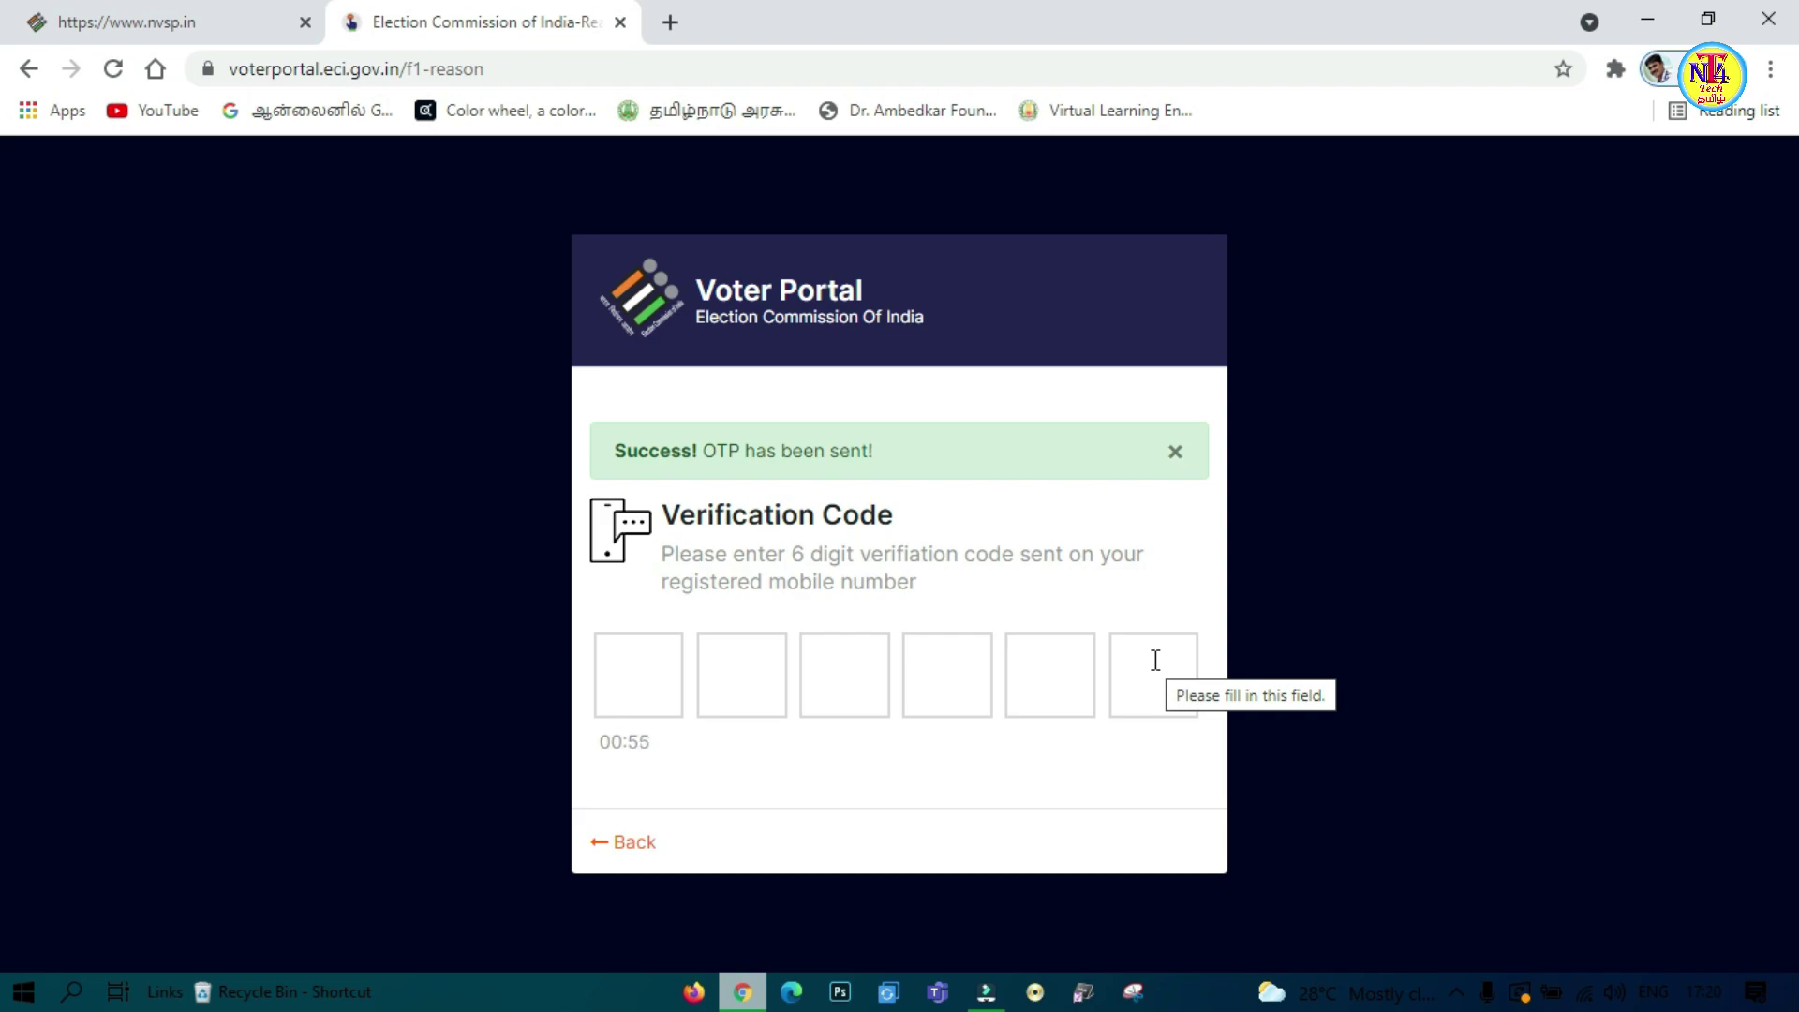
left_click(669, 637)
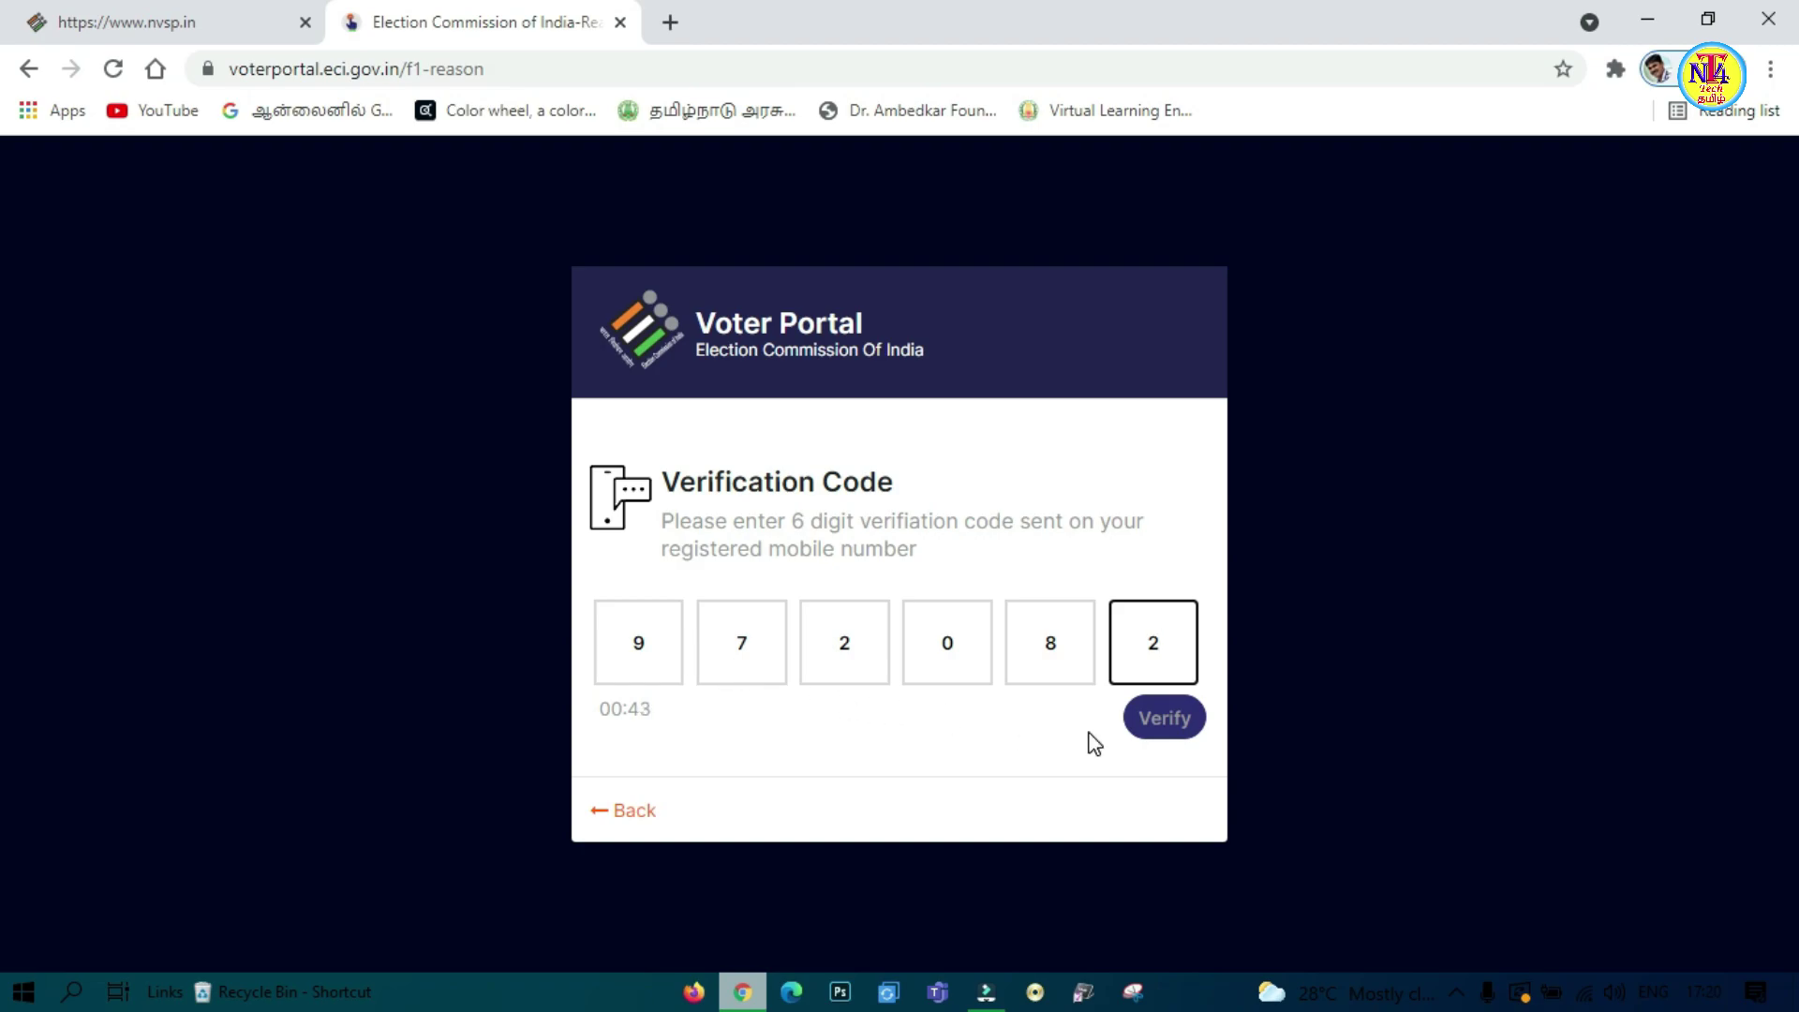
left_click(1162, 720)
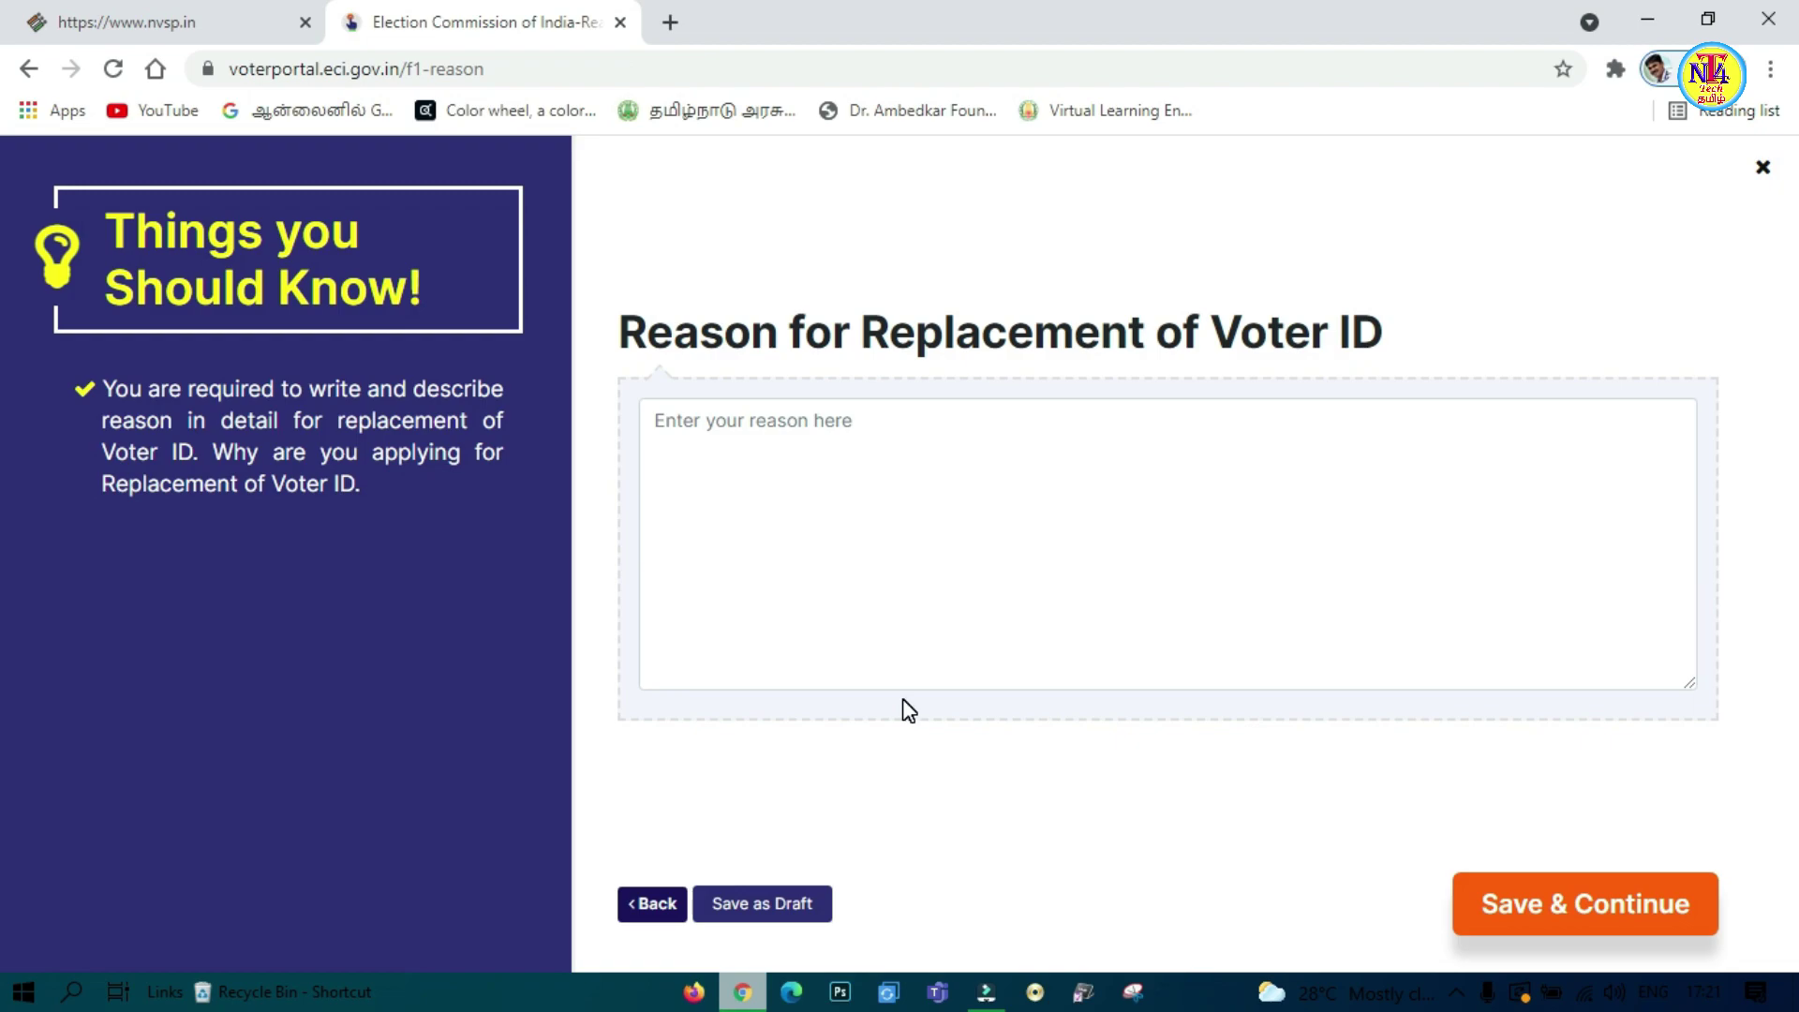
- Enter 'LOST MY VOTER CARD' as the replacement reason and save it
left_click(780, 524)
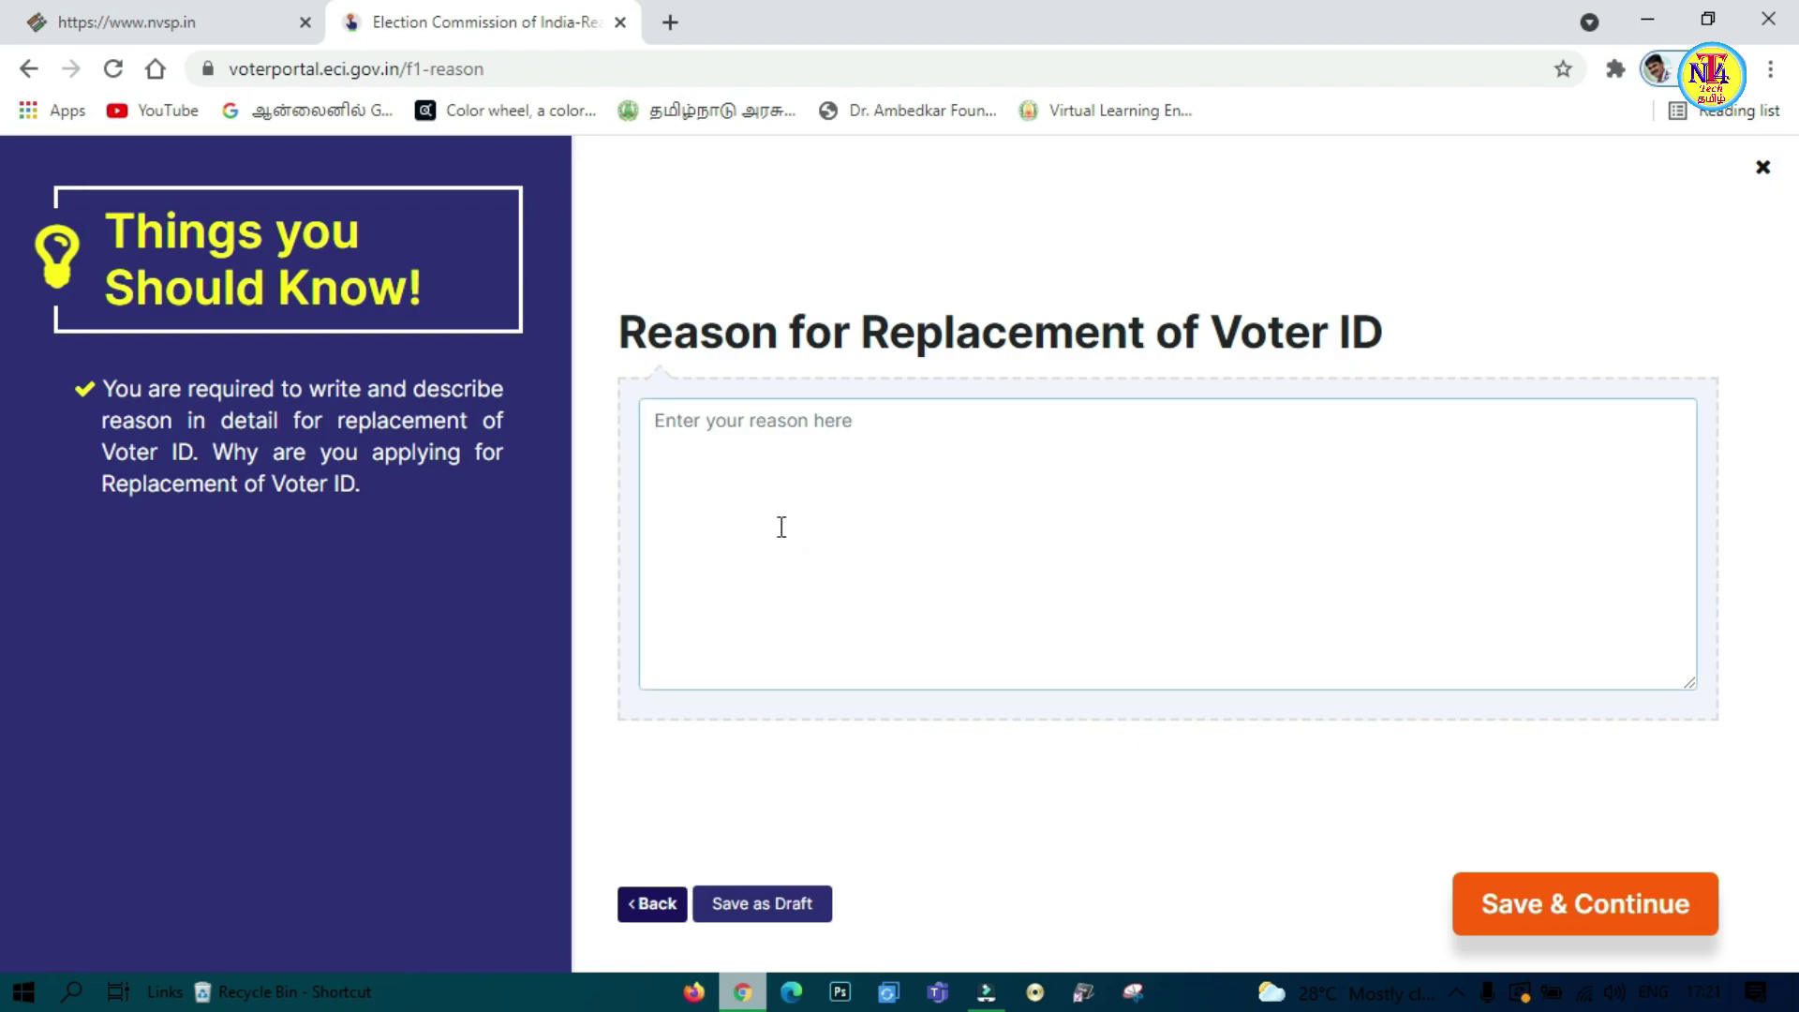
type("LOST MY VOTER CA")
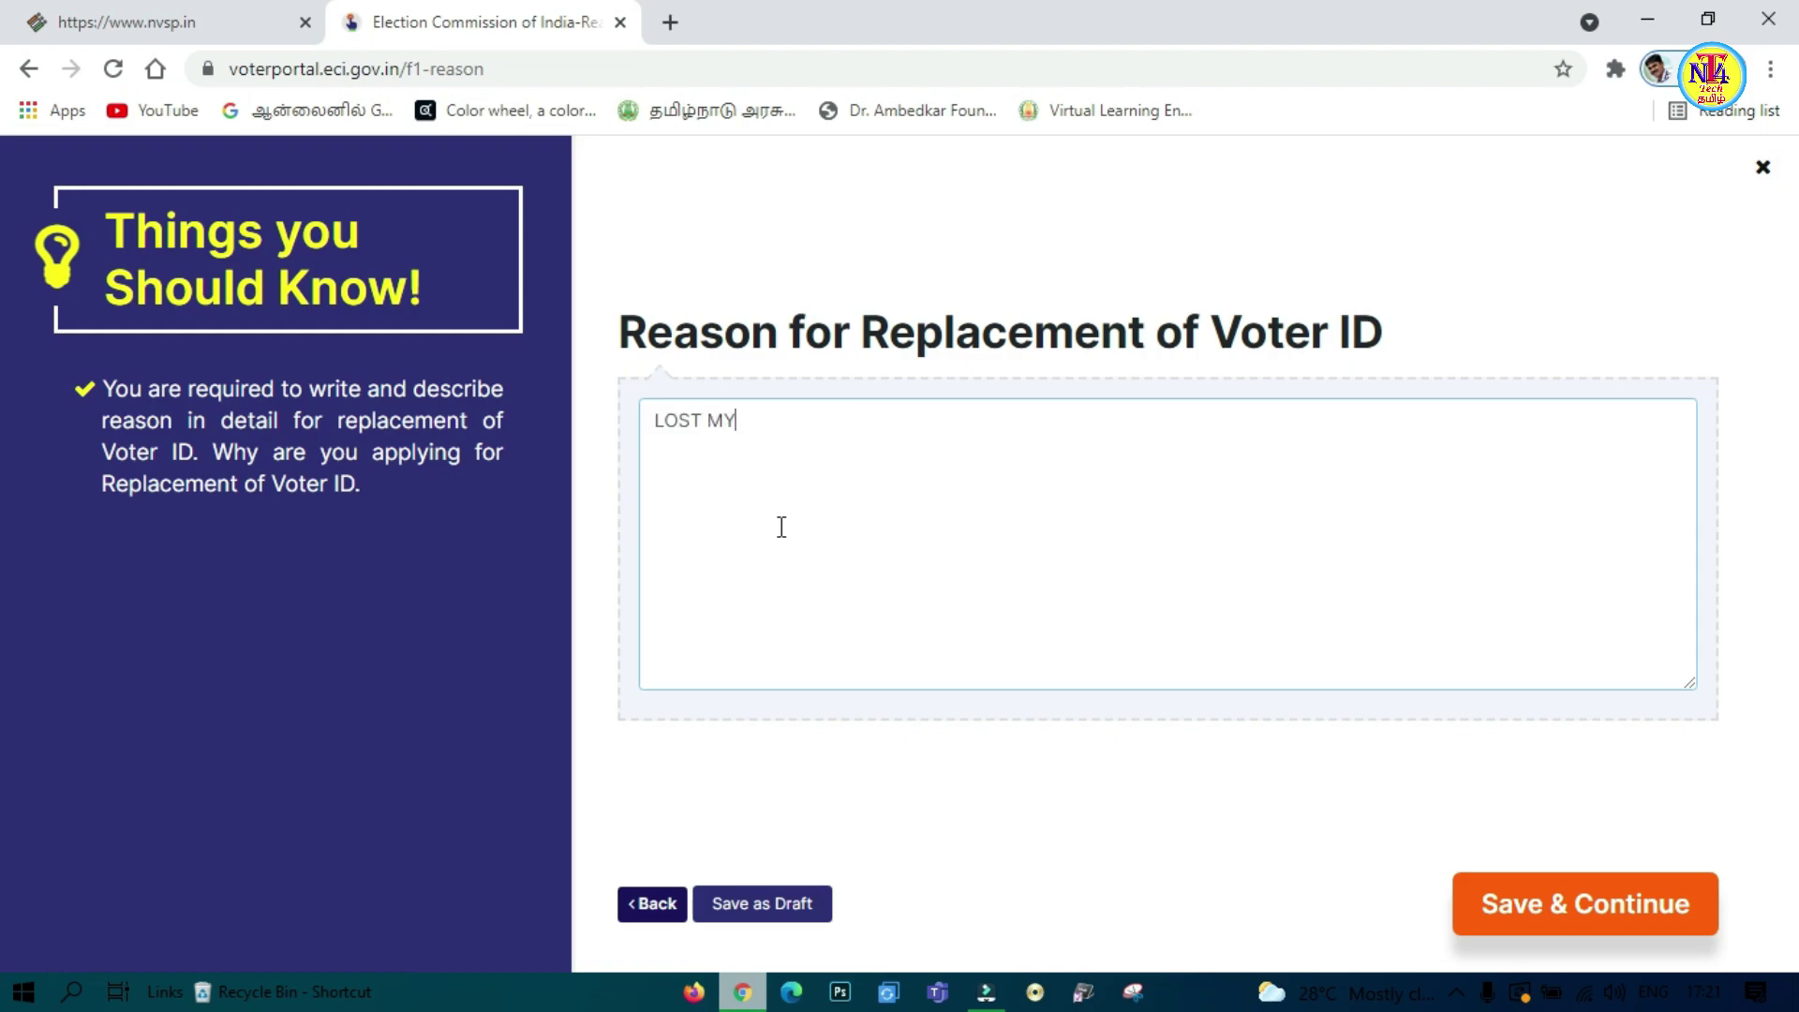
type("RD")
left_click(1571, 922)
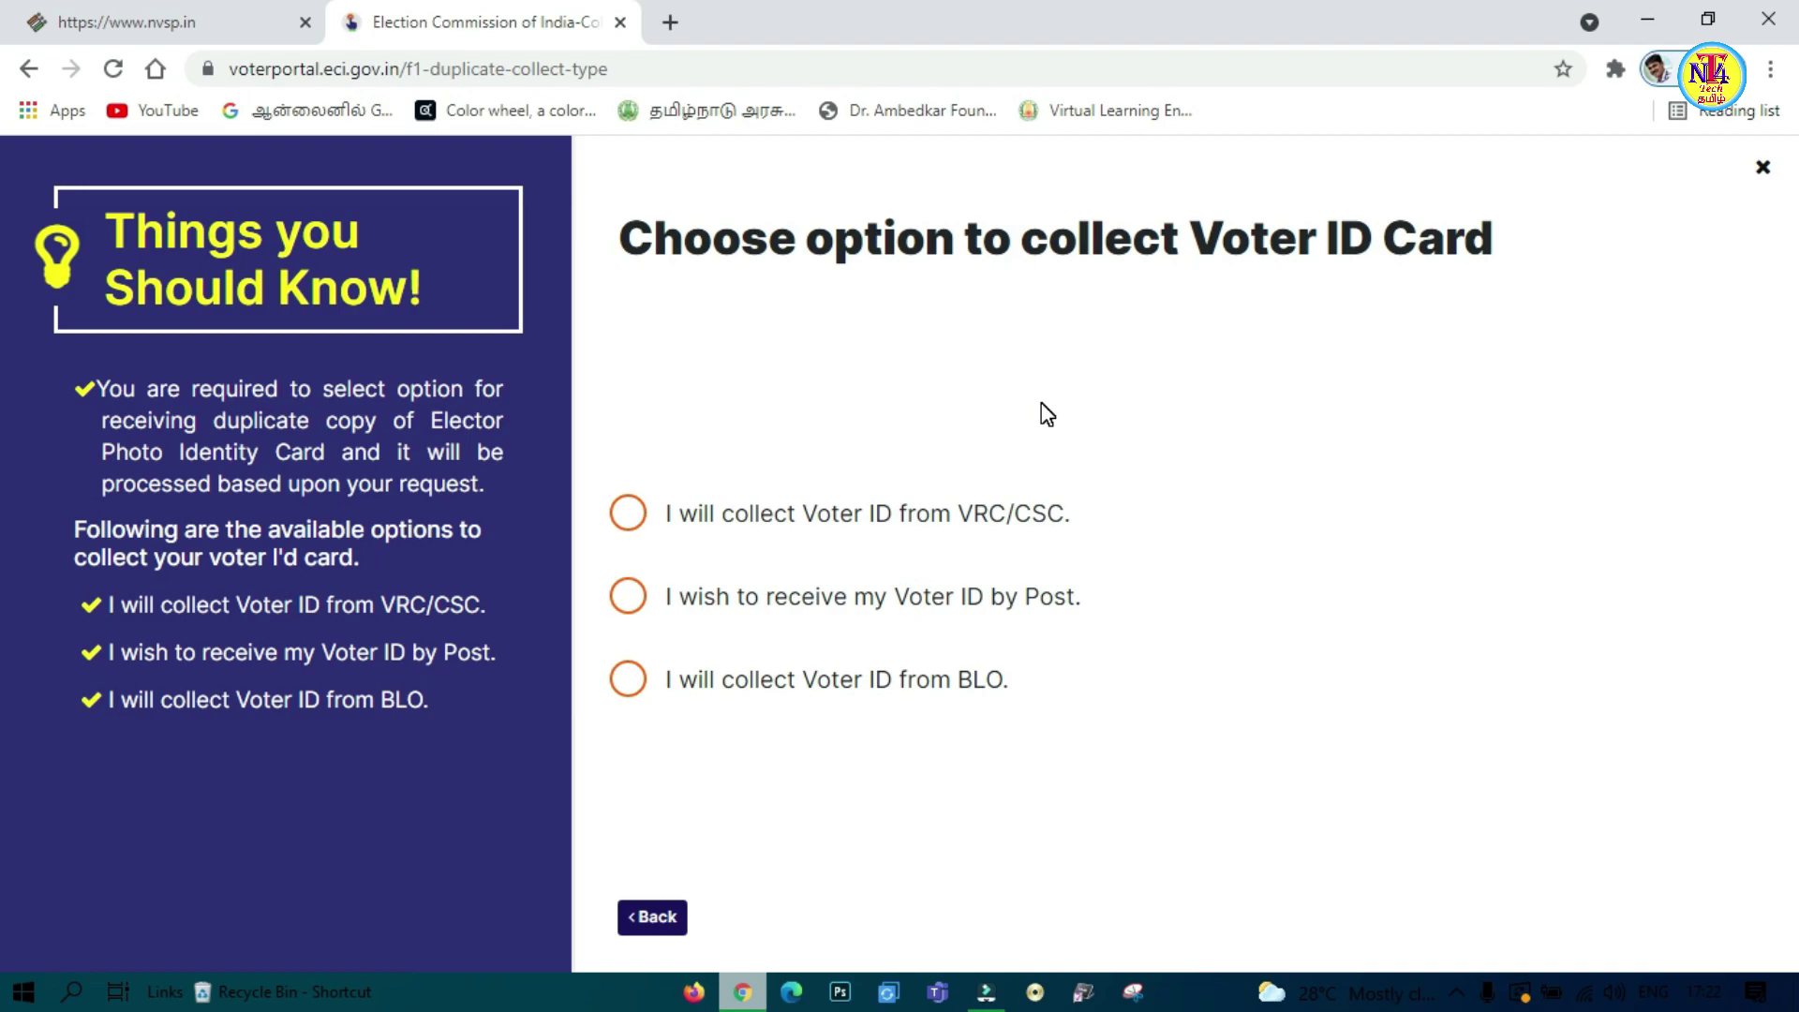
- Choose 'I wish to receive my Voter ID by Post' as the collection option and save
left_click(630, 516)
left_click(627, 597)
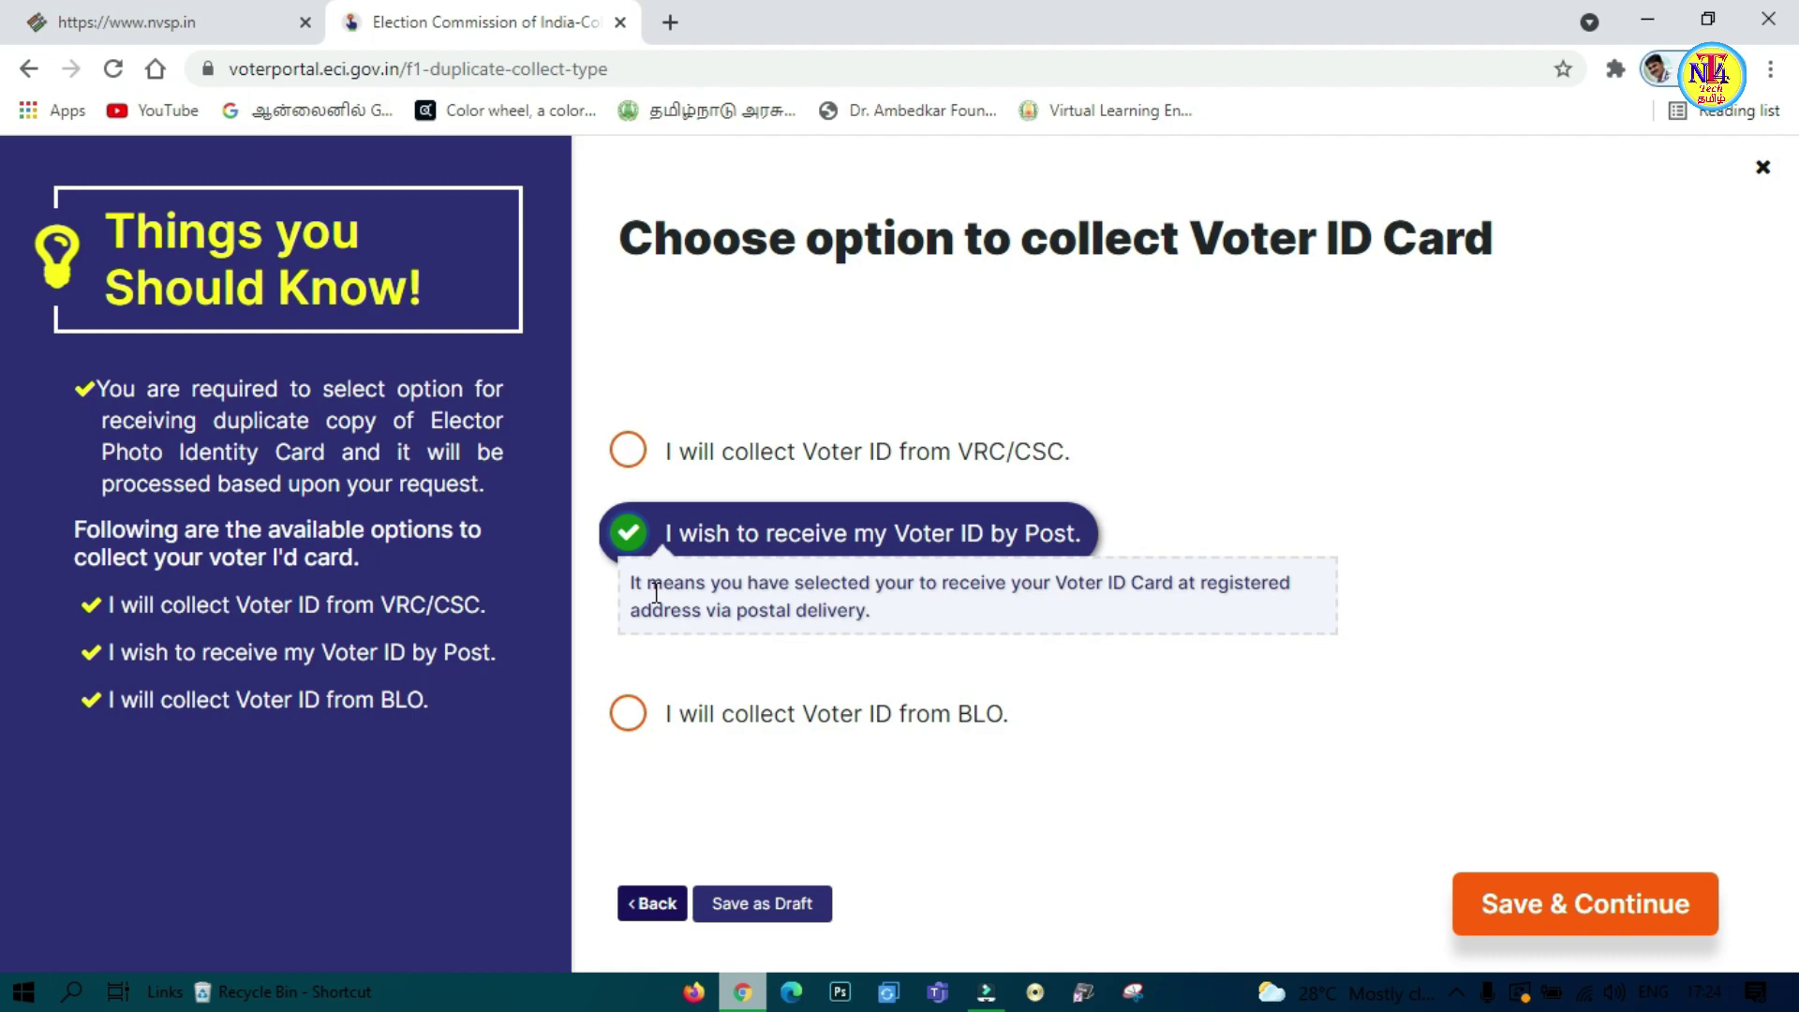
left_click(1572, 907)
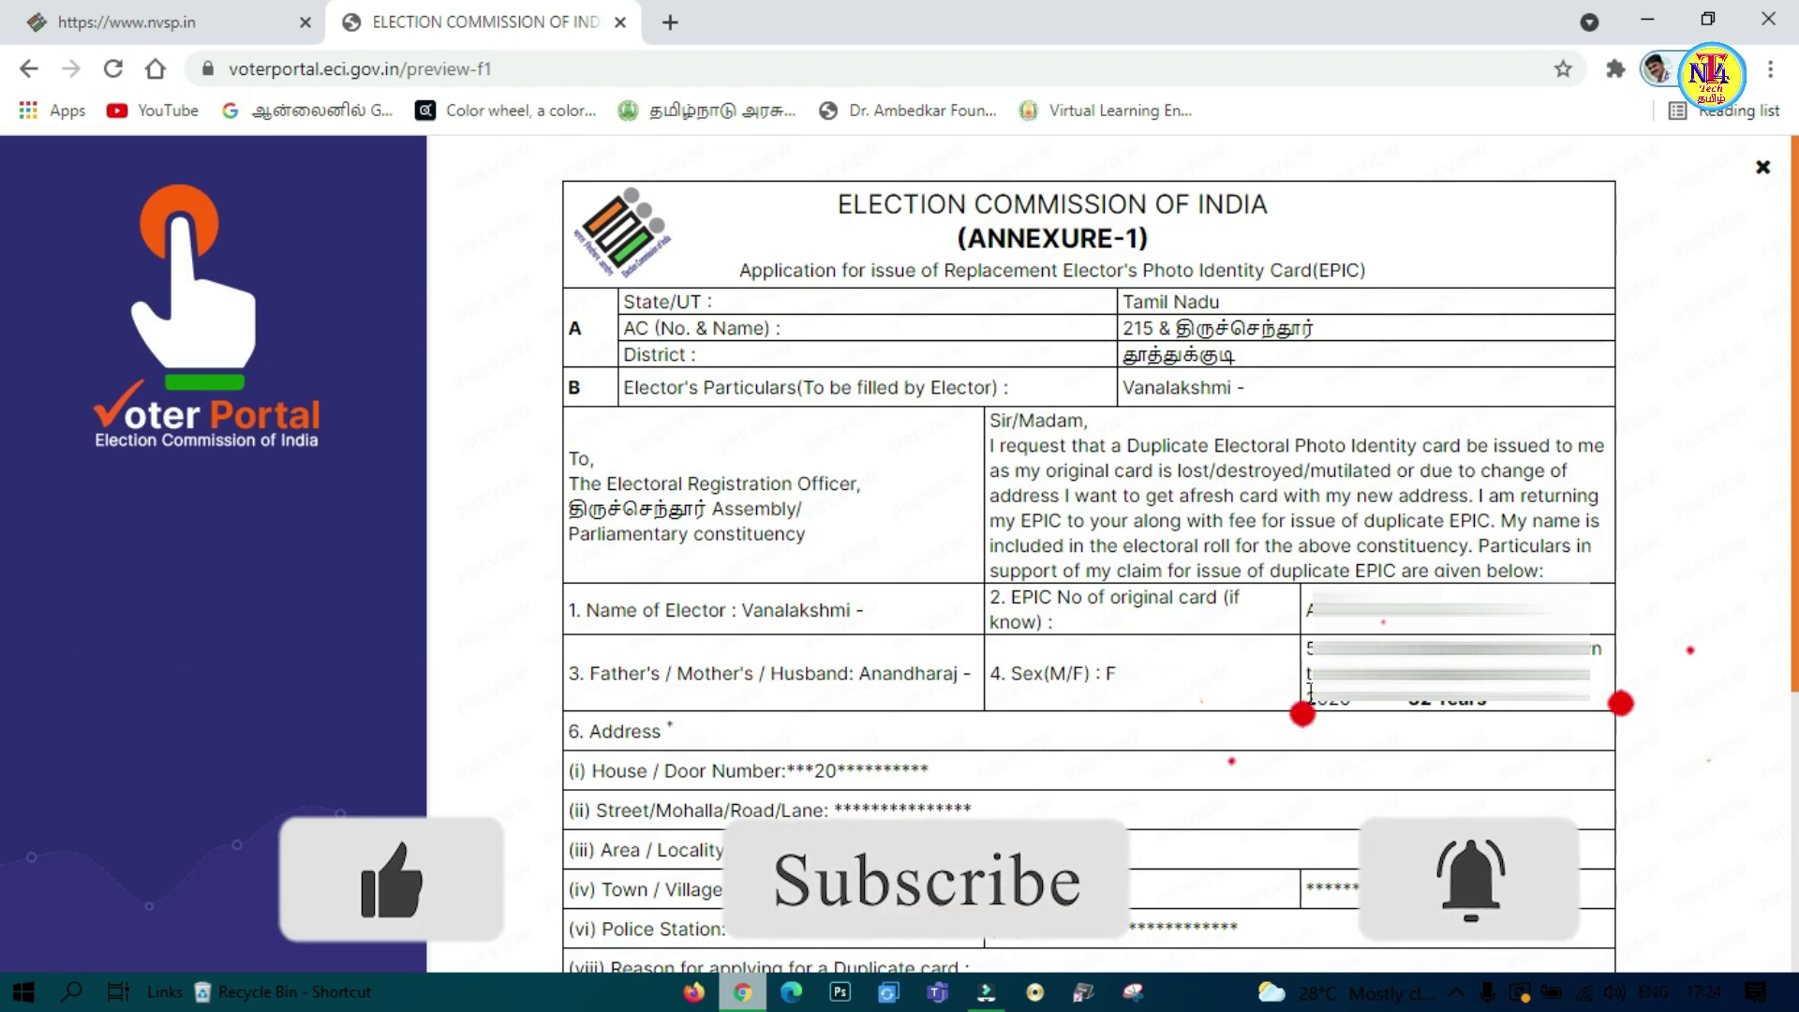
- Submit the previewed Annexure-1 replacement EPIC application form
scroll(1310, 692, "down", 5)
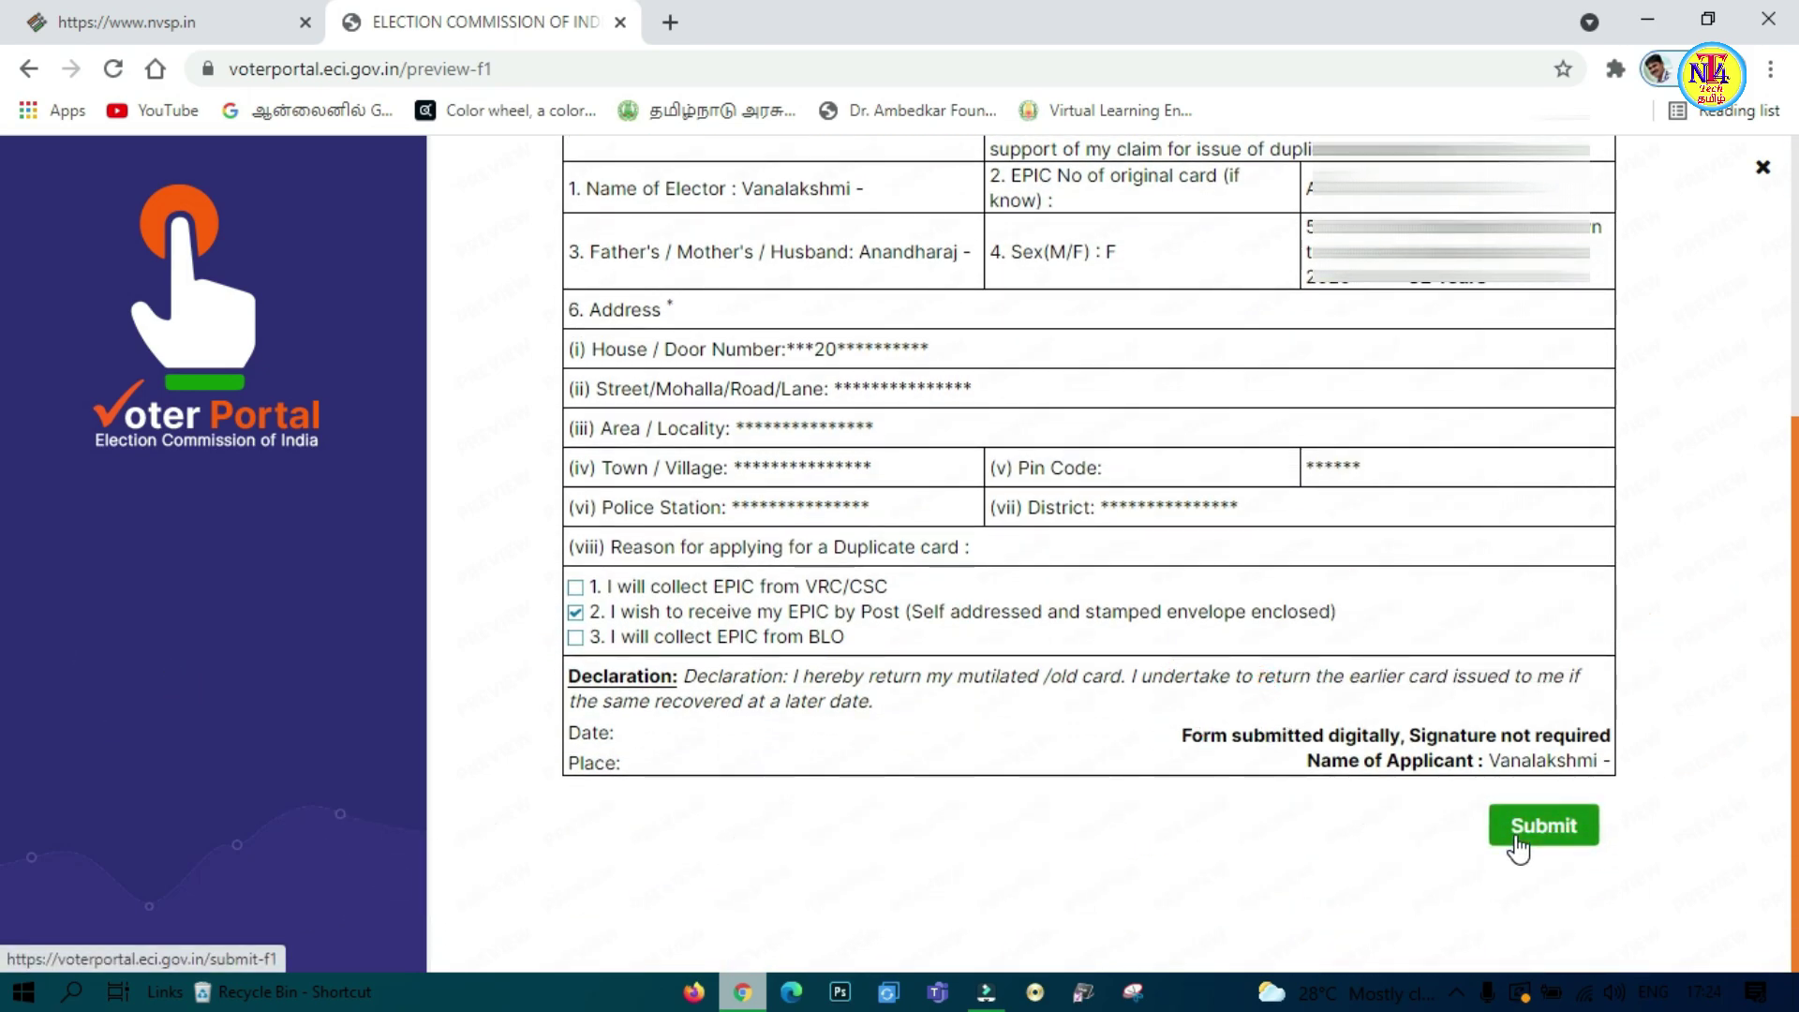
left_click(1531, 837)
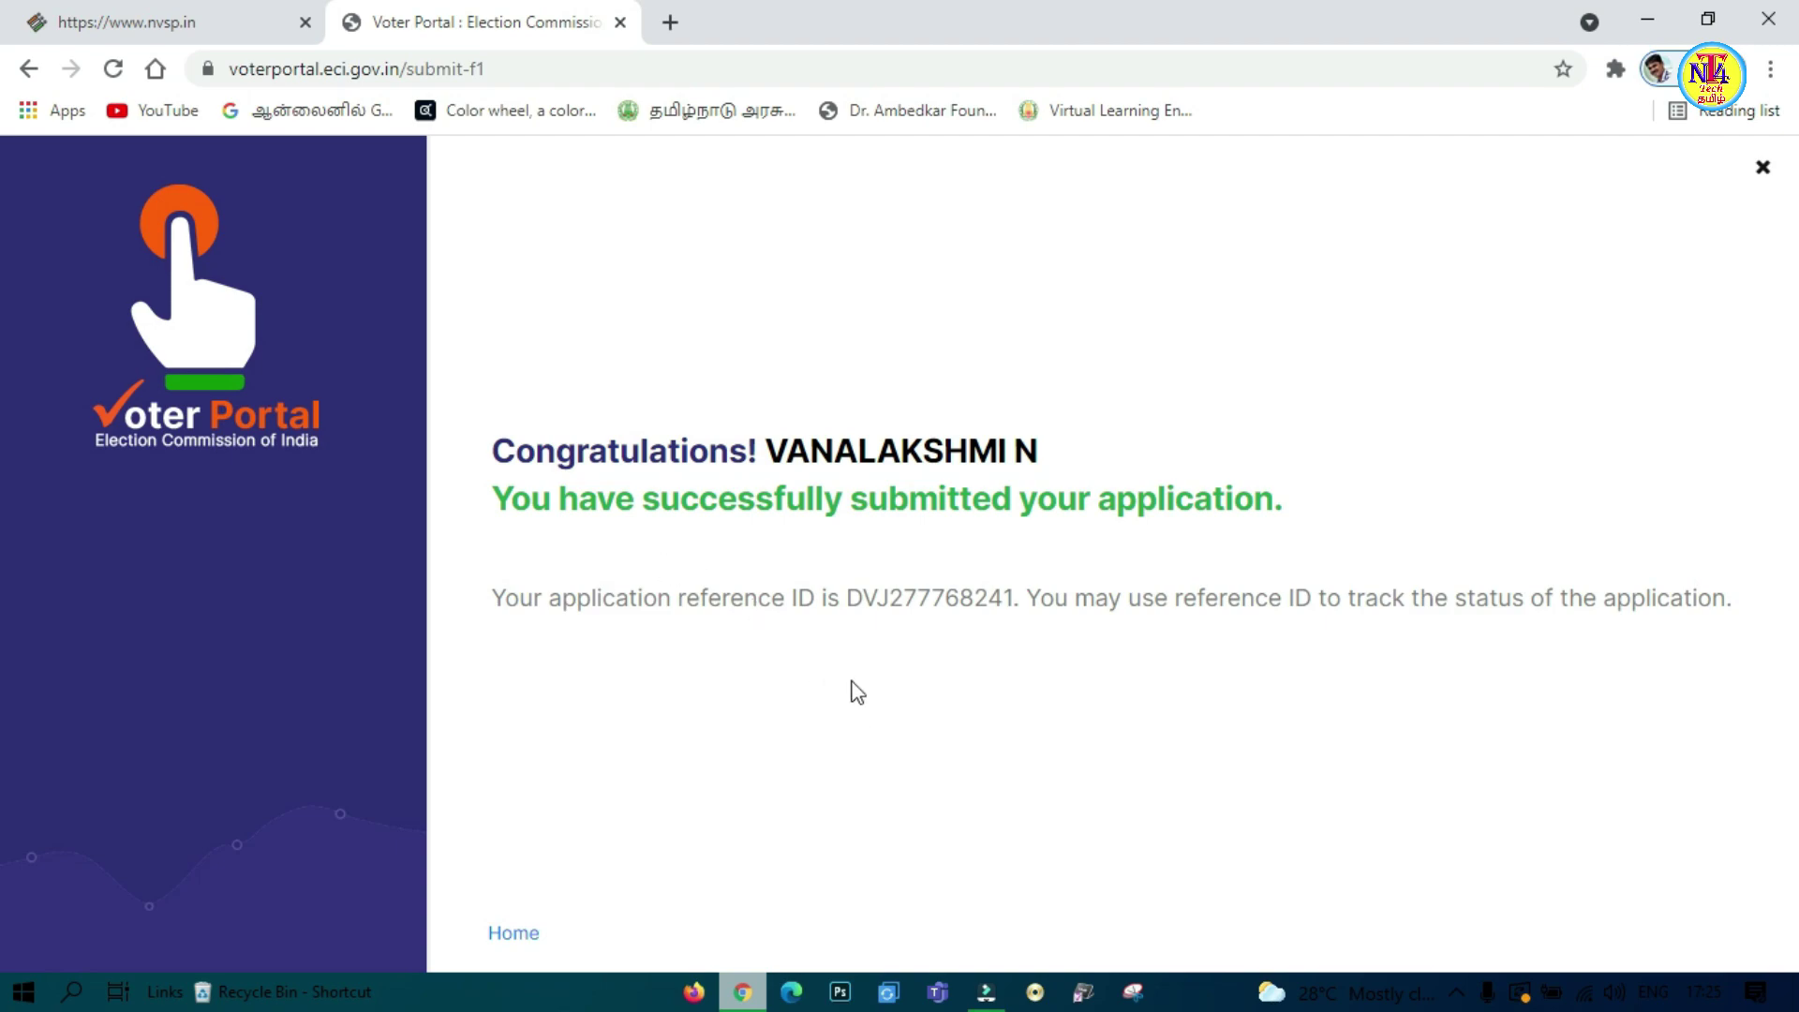
- Select the application reference ID in the confirmation, then switch to the nvsp.in tab
left_click_drag(848, 598, 1015, 598)
key("ctrl+c")
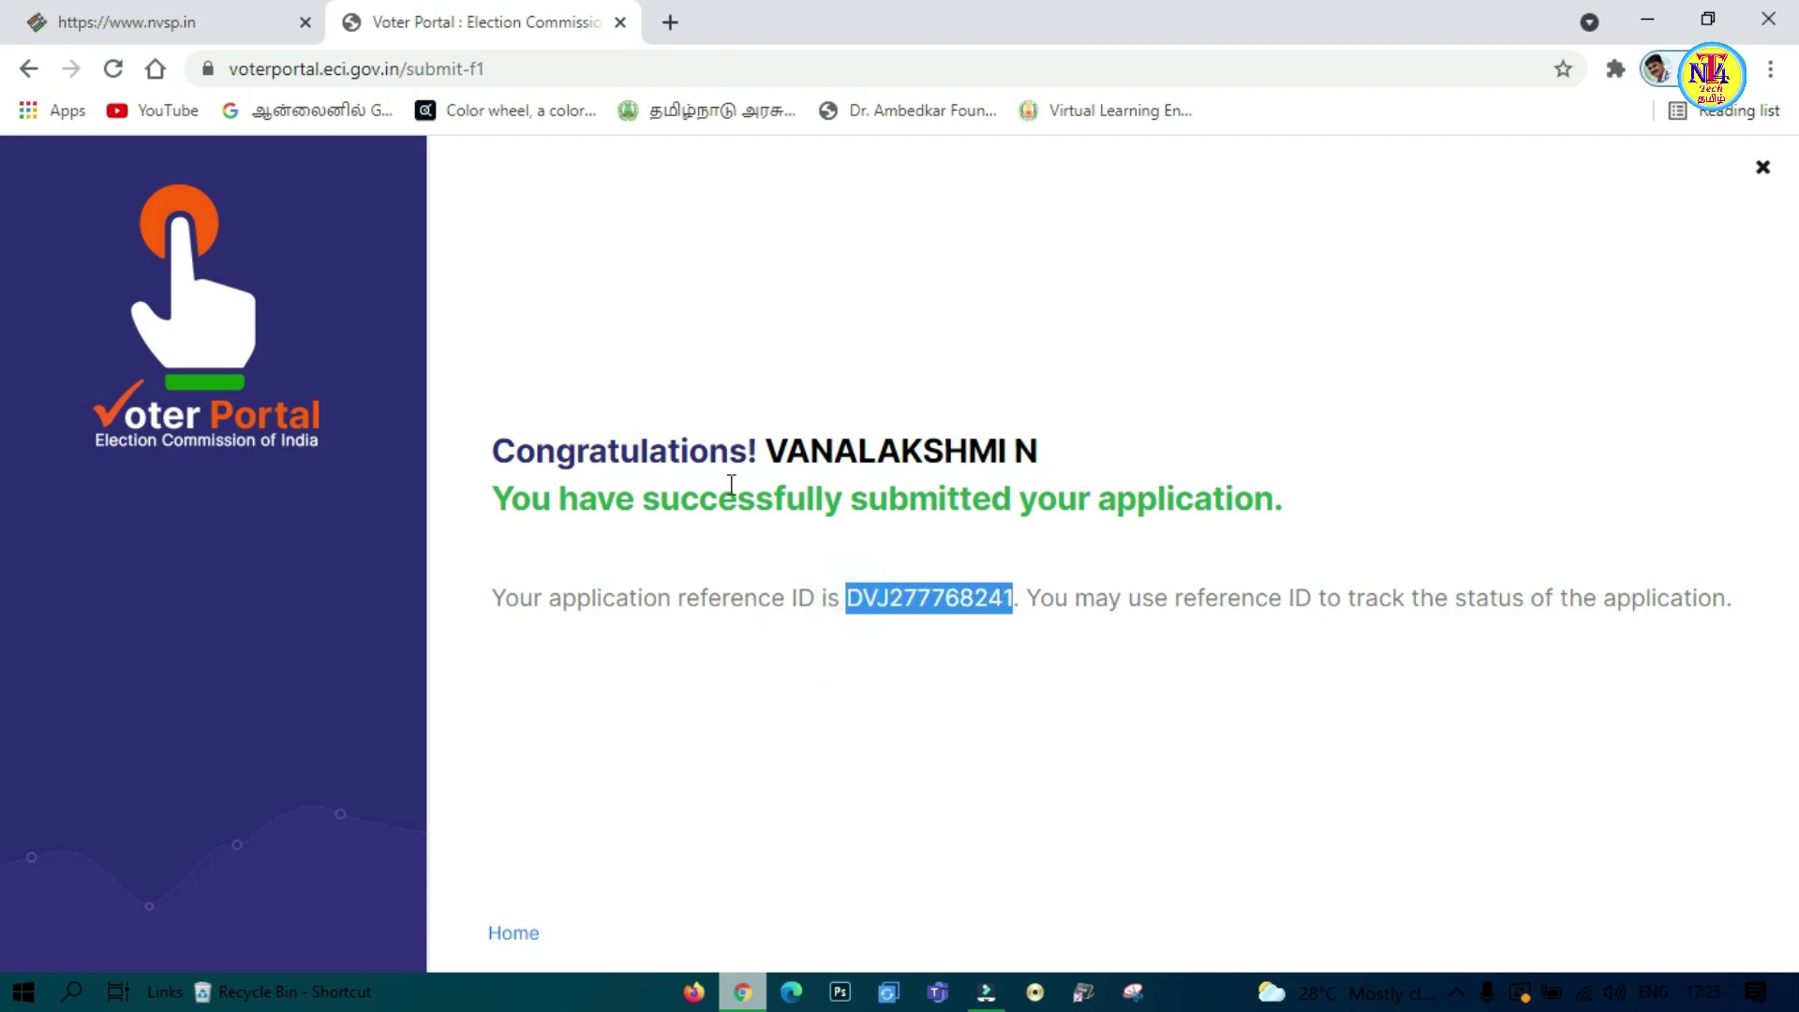
left_click(148, 20)
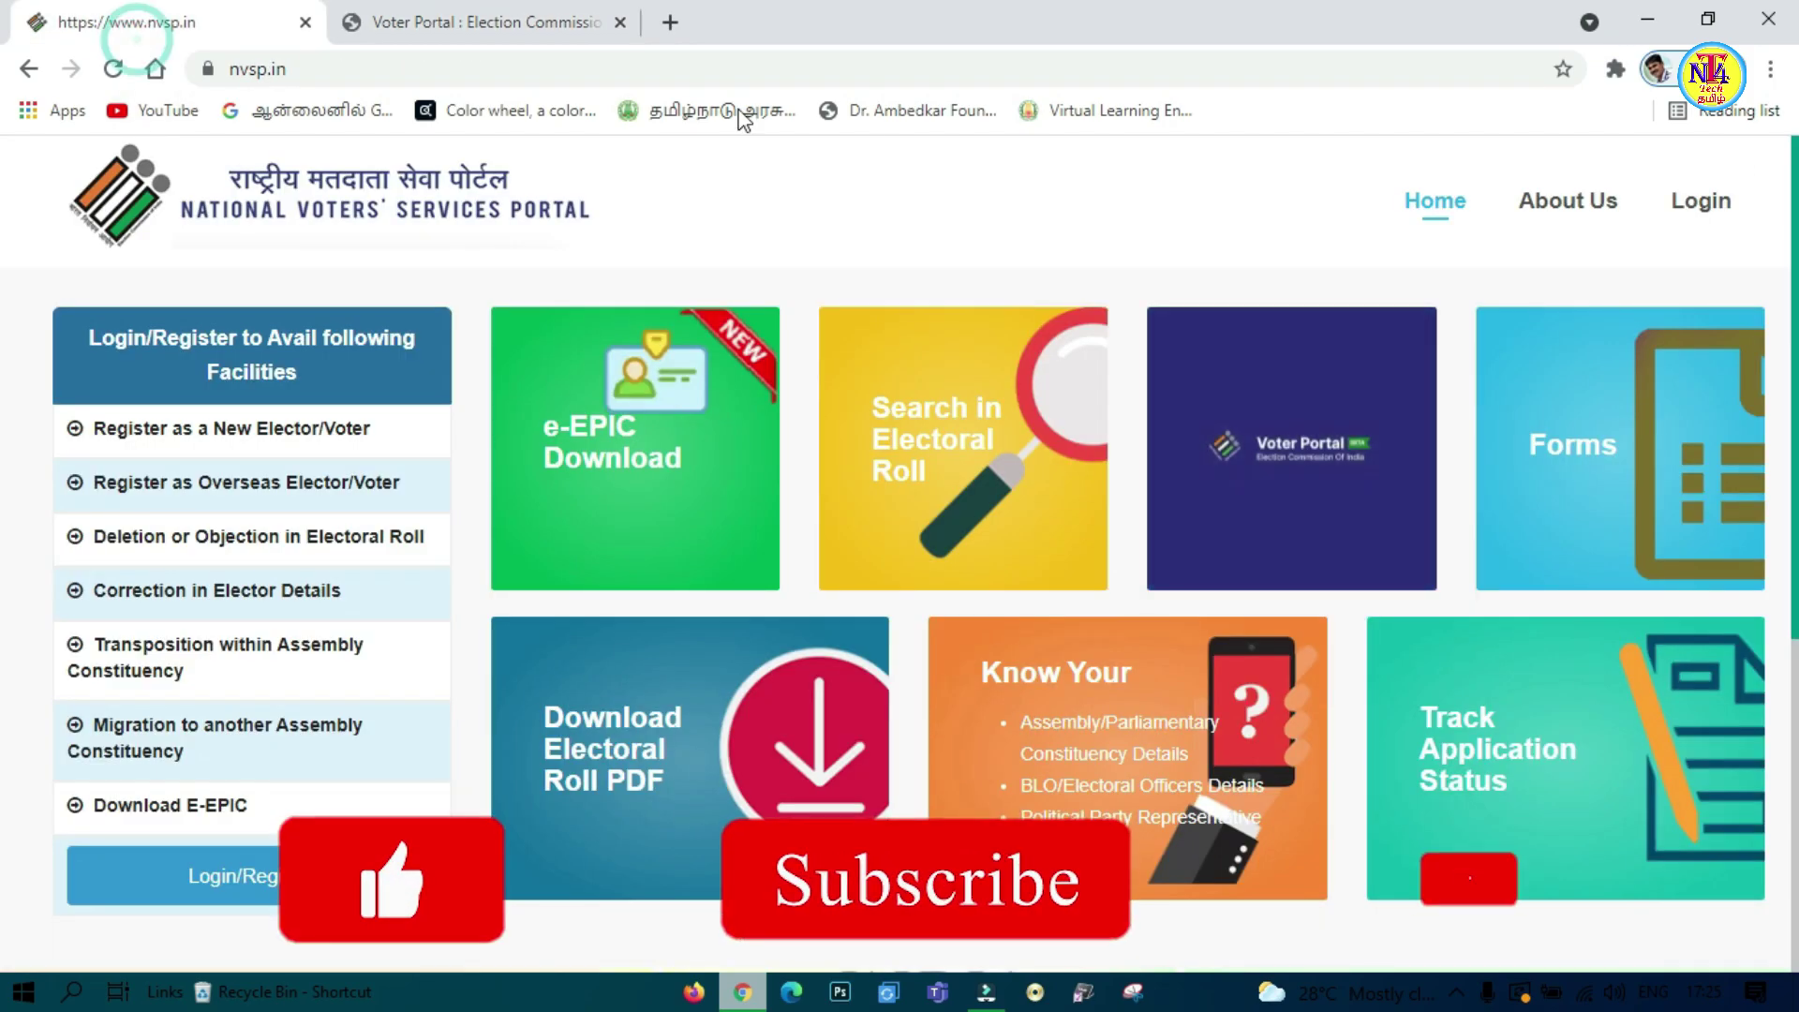
- Track the pasted reference ID, showing it Submitted on 13-08-2021 for Tiruchendur, Tamil Nadu
left_click(1494, 785)
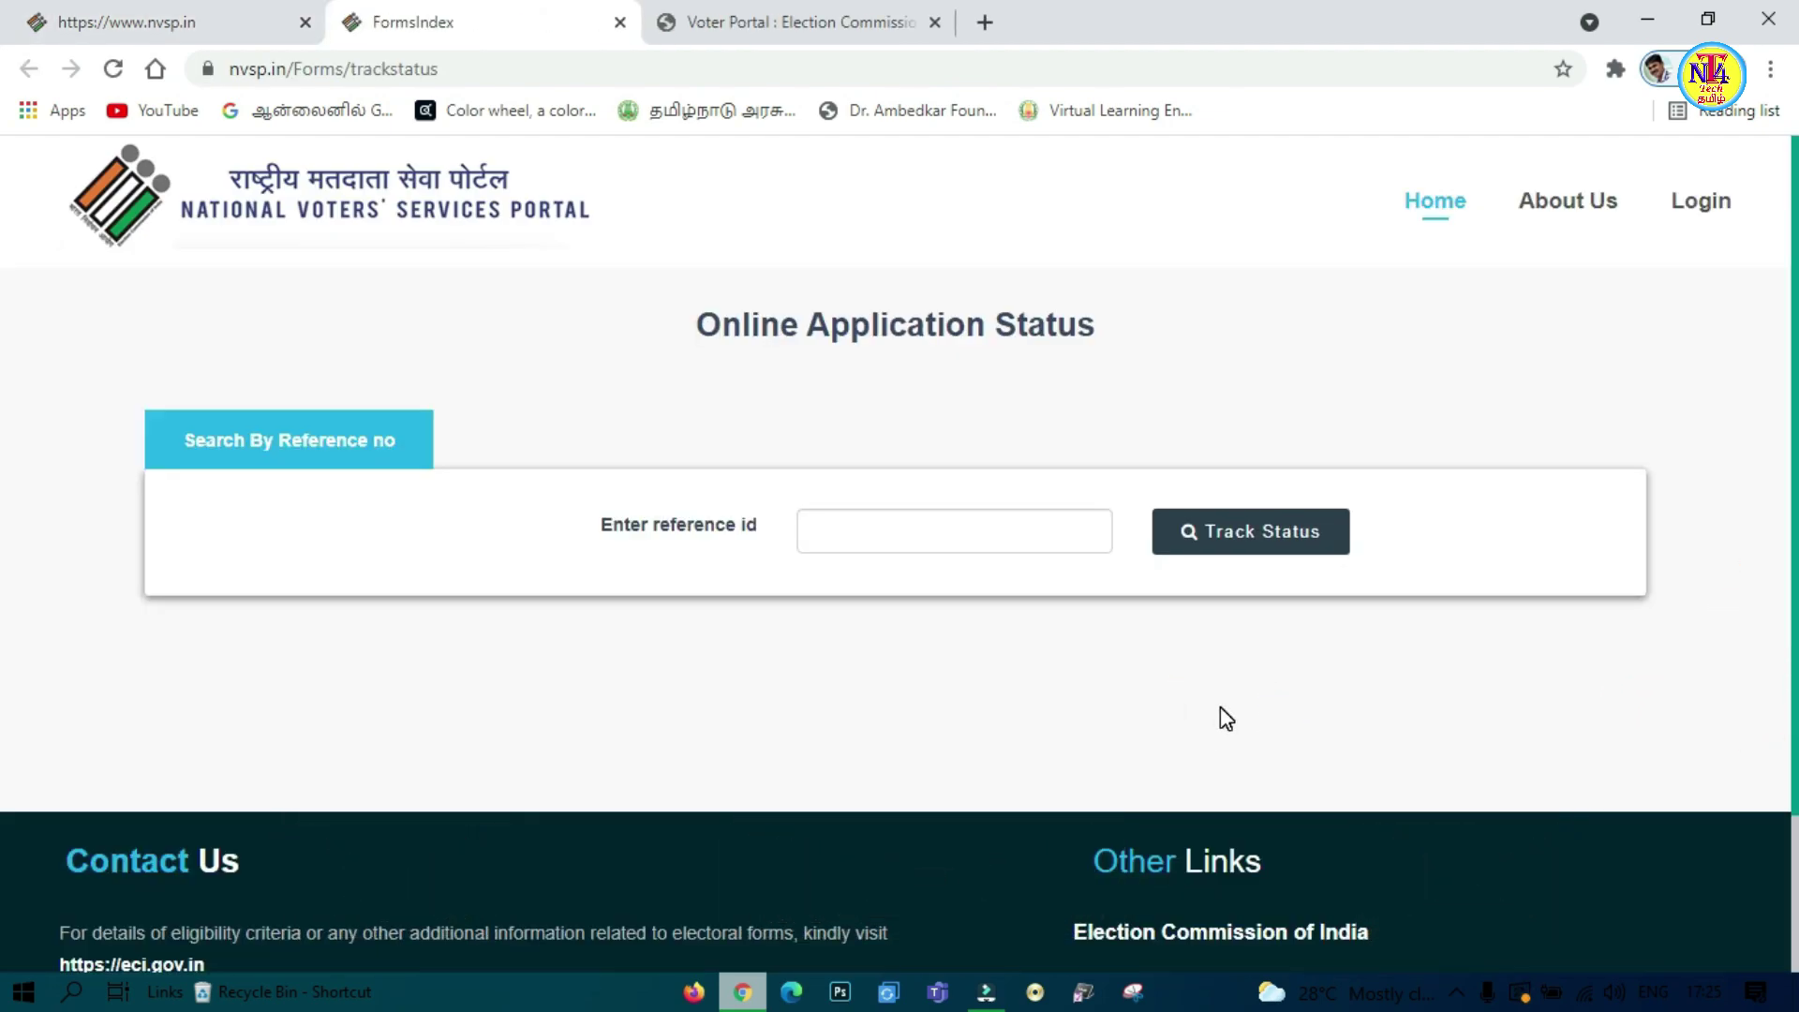
left_click(915, 526)
key("ctrl+v")
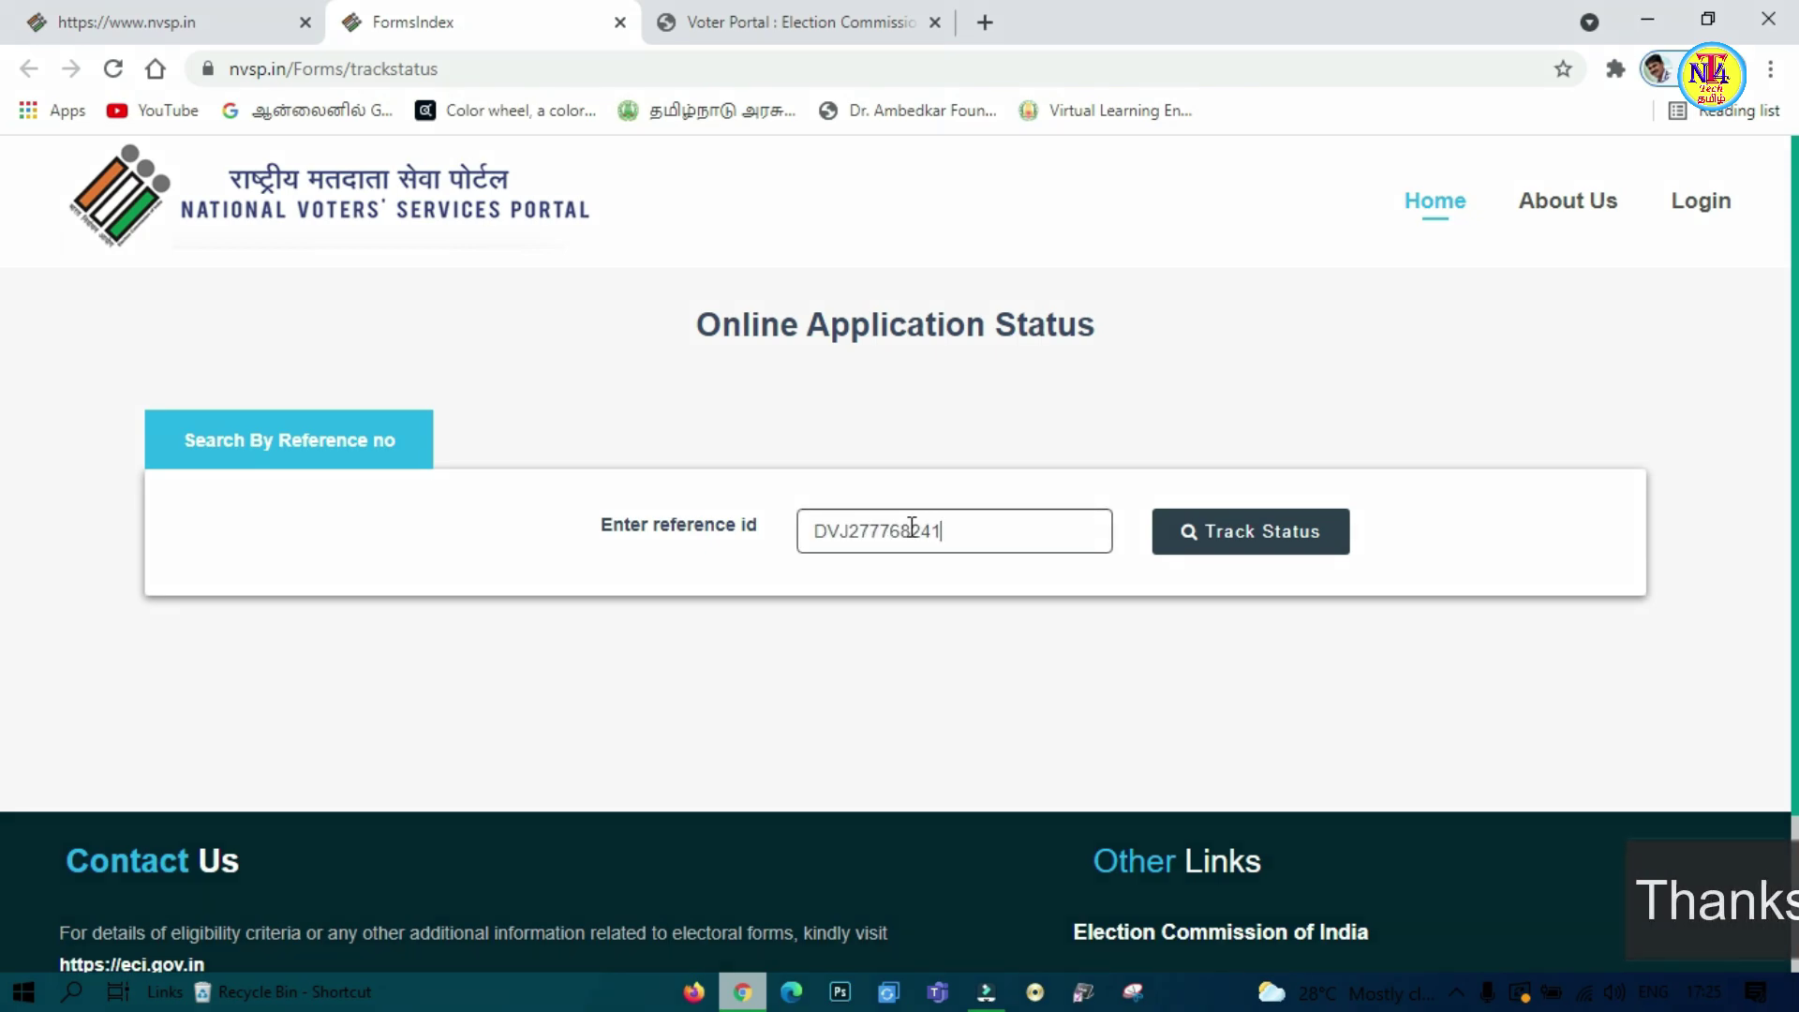
left_click(1213, 548)
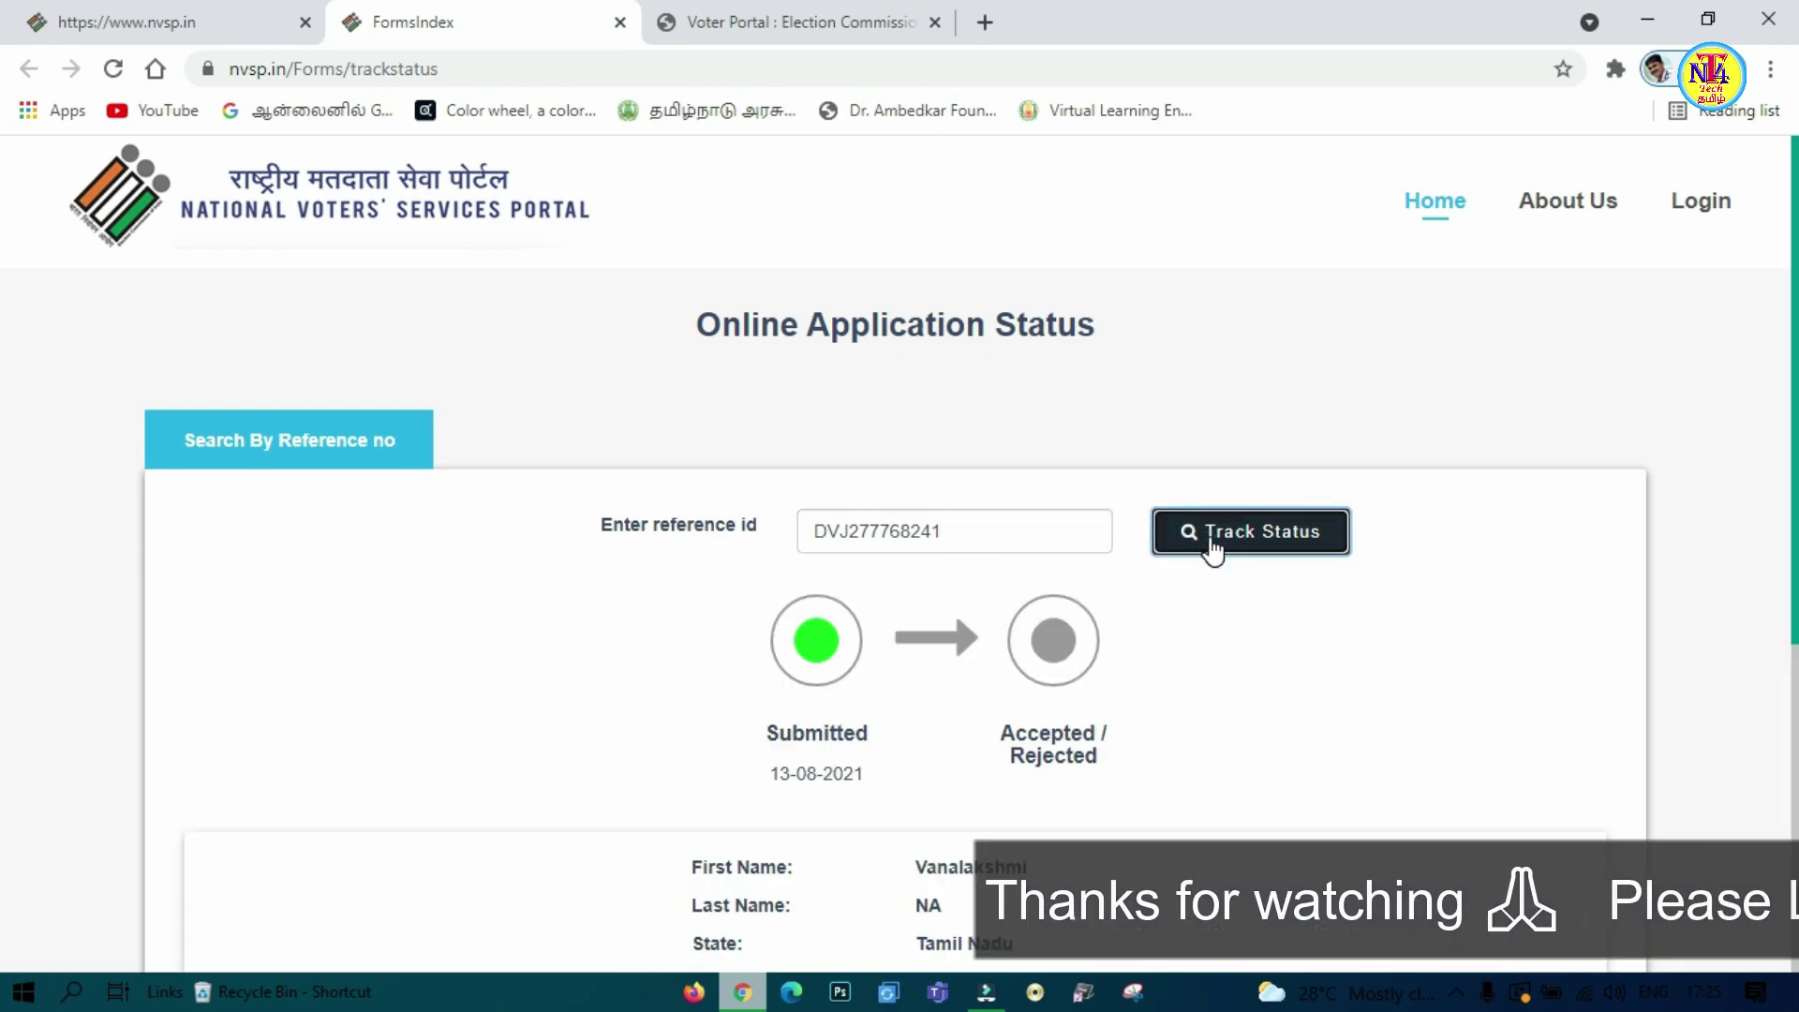
scroll(1208, 550, "down", 3)
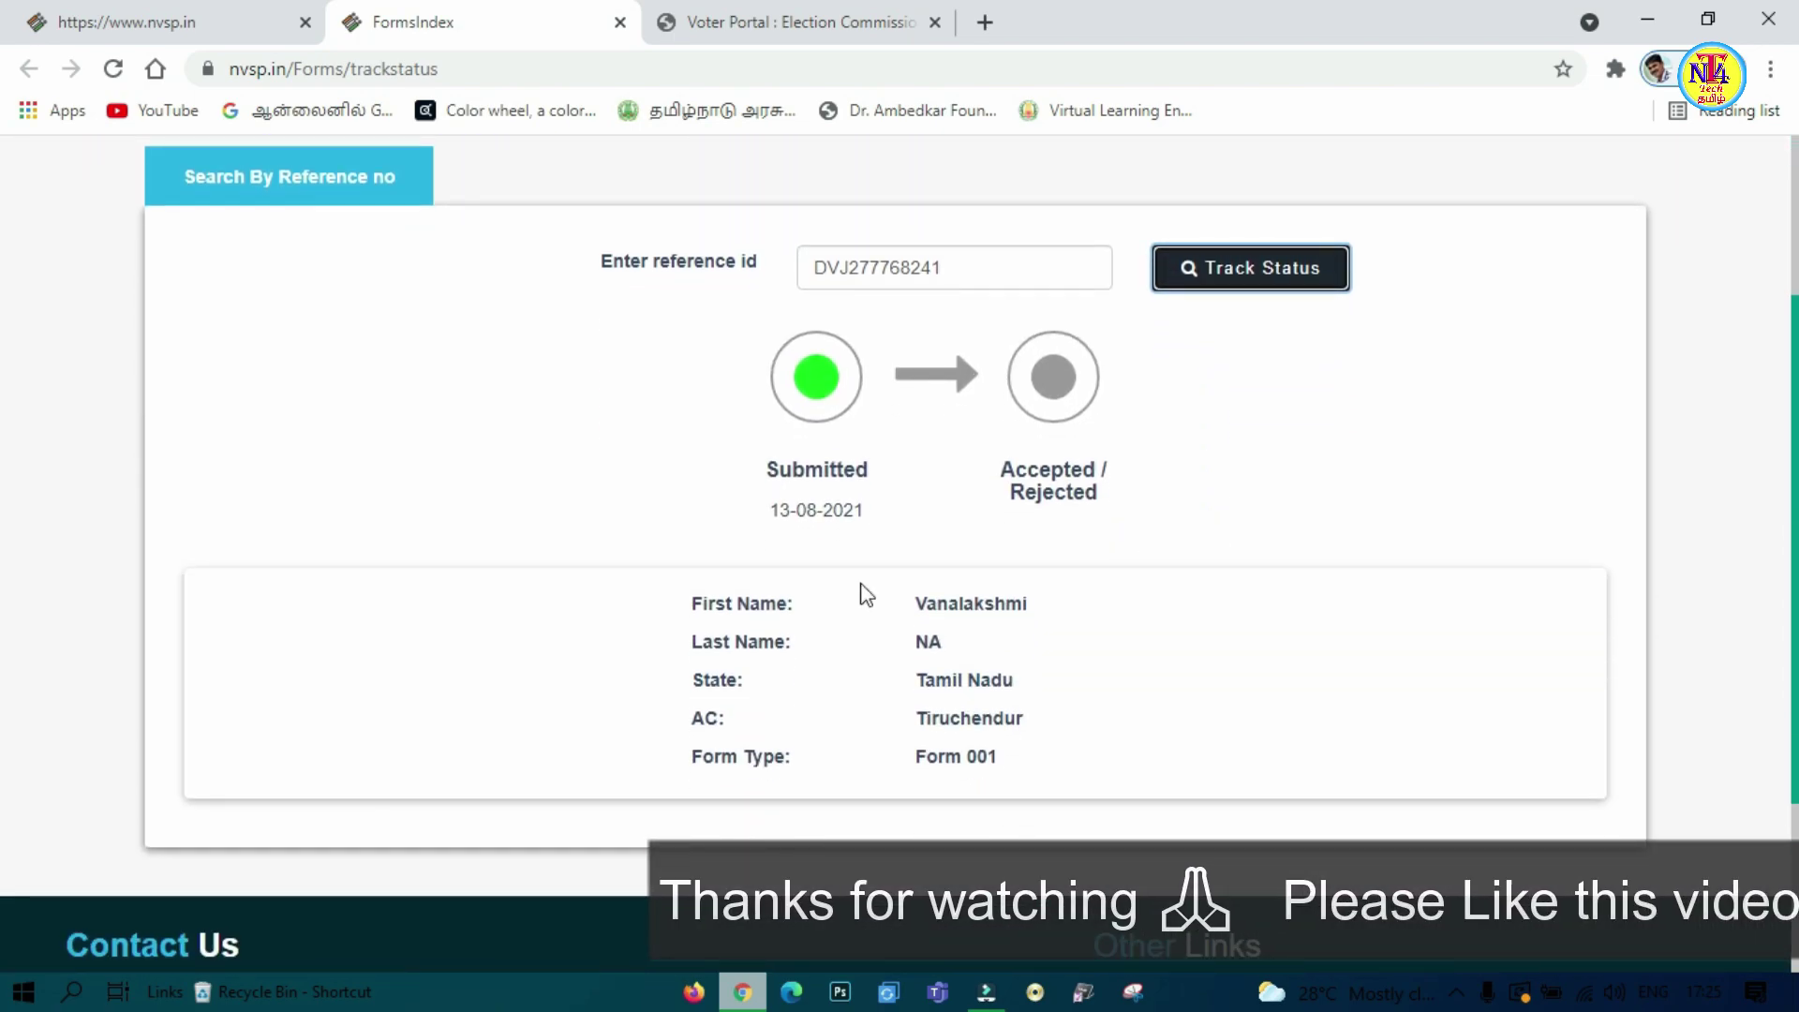